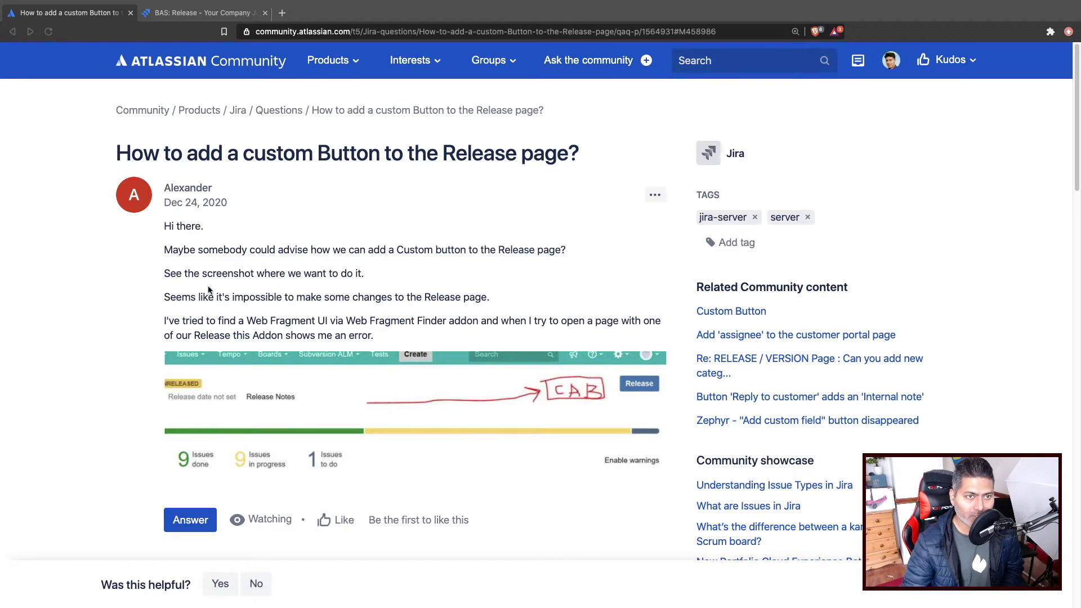
Review the community question about a custom release page button and view the BAS version's release page in Jira
scroll(538, 371, "down", 3)
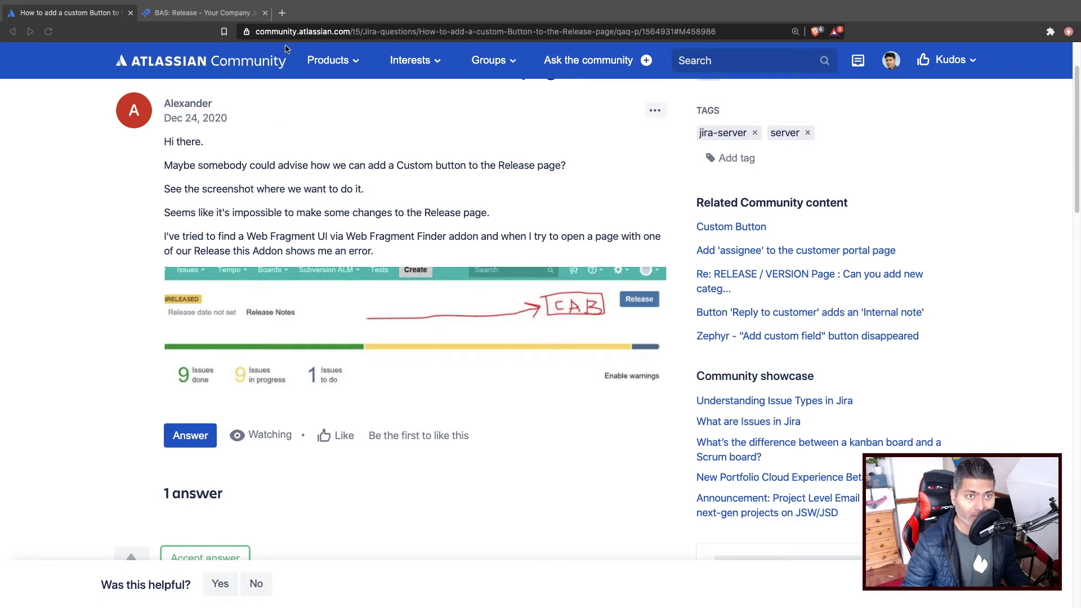
left_click(209, 13)
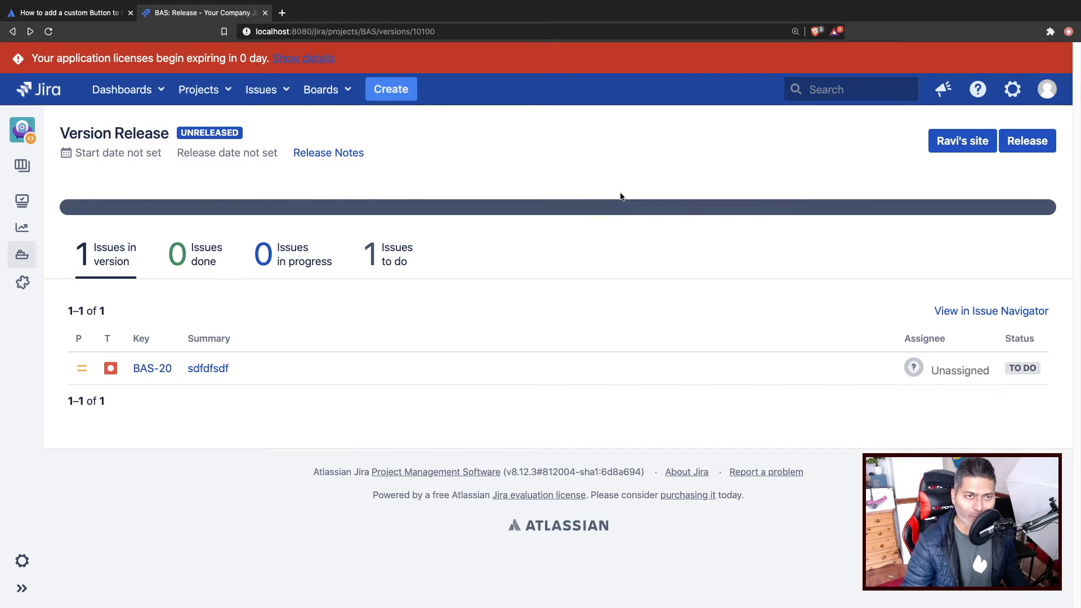
mouse_move(649, 199)
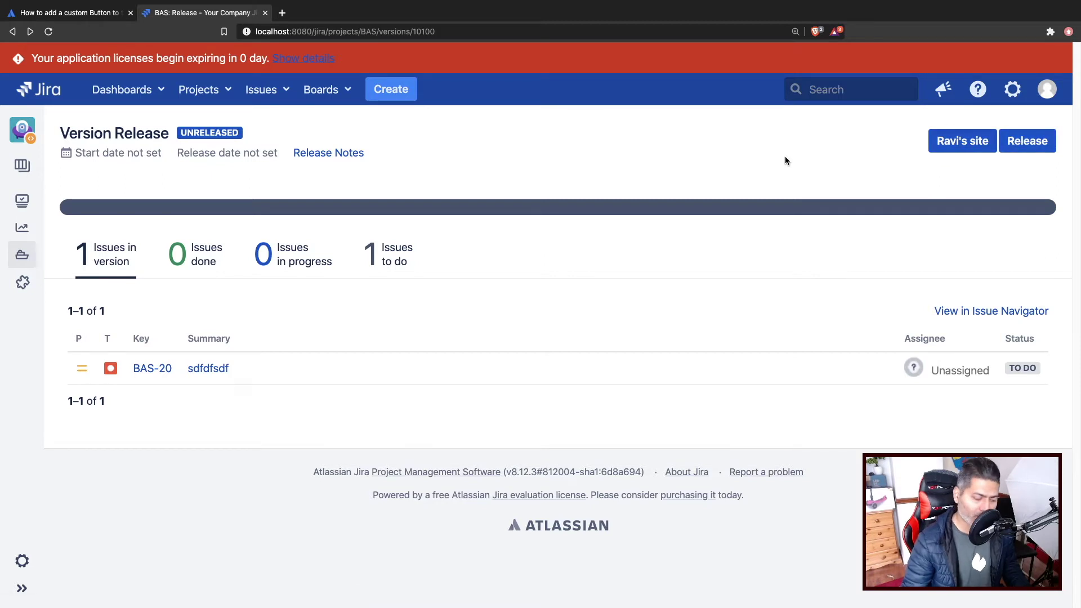
Find the Script Fragments administration page by searching Jira's actions for "frag" and open it
key("period")
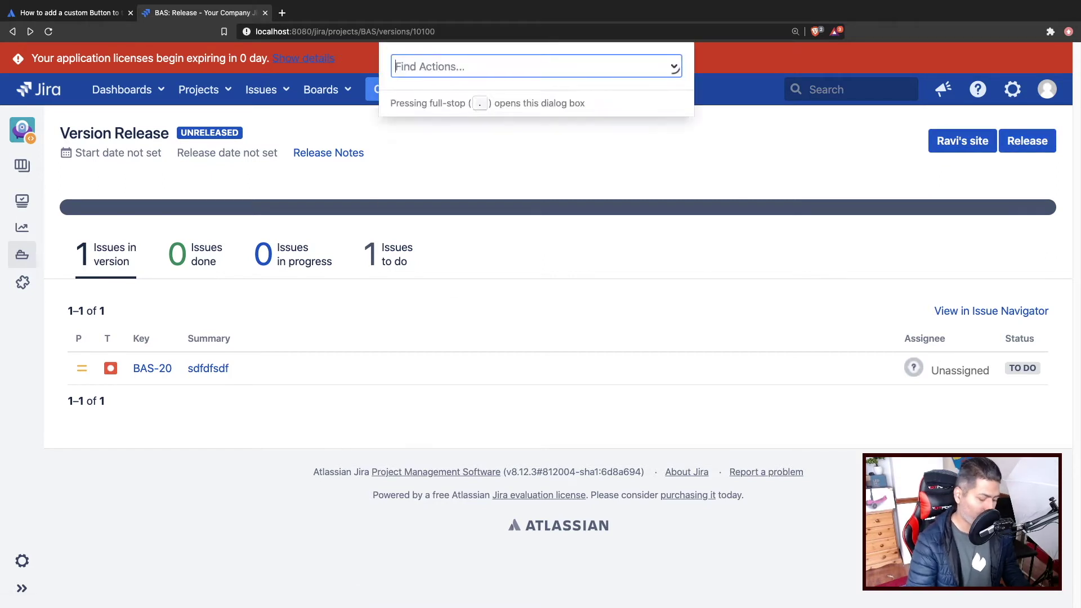
type("frag")
key("Return")
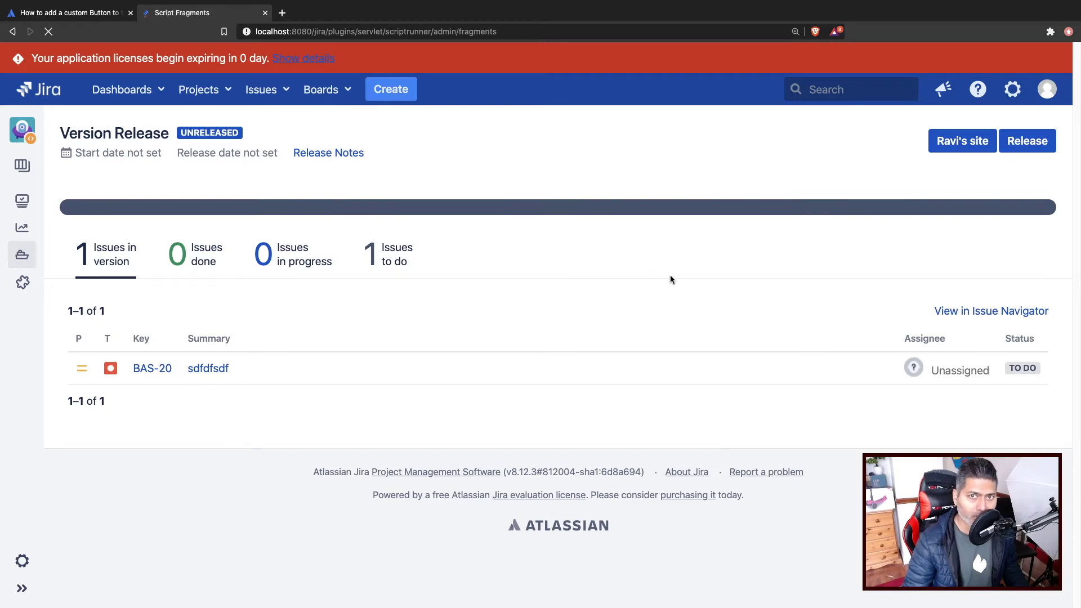
Start creating a new script fragment of the type "Show a web panel"
scroll(541, 366, "down", 2)
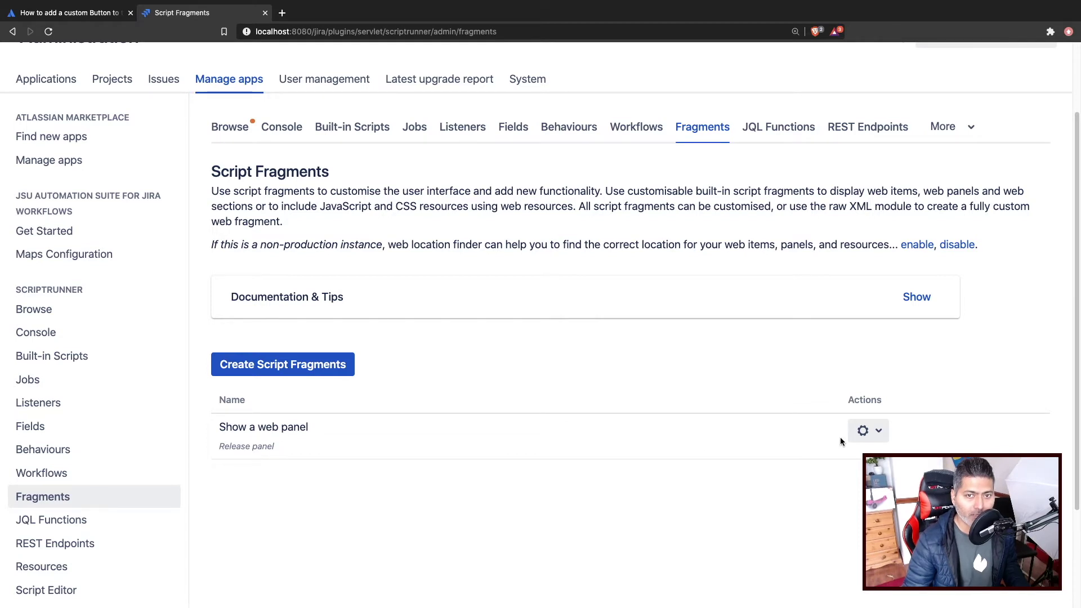
left_click(876, 436)
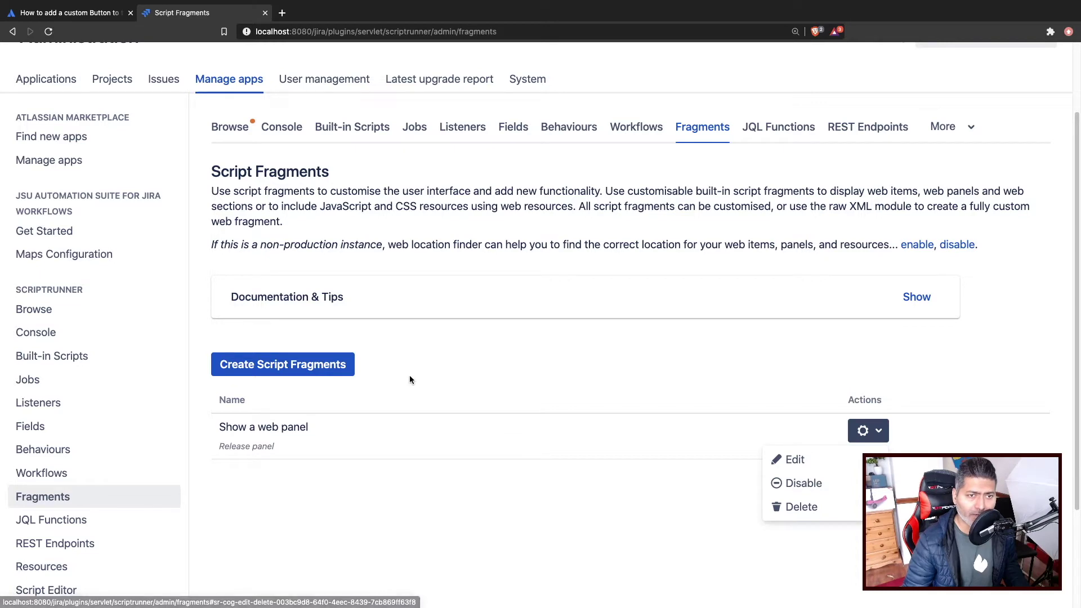
left_click(257, 371)
left_click(257, 371)
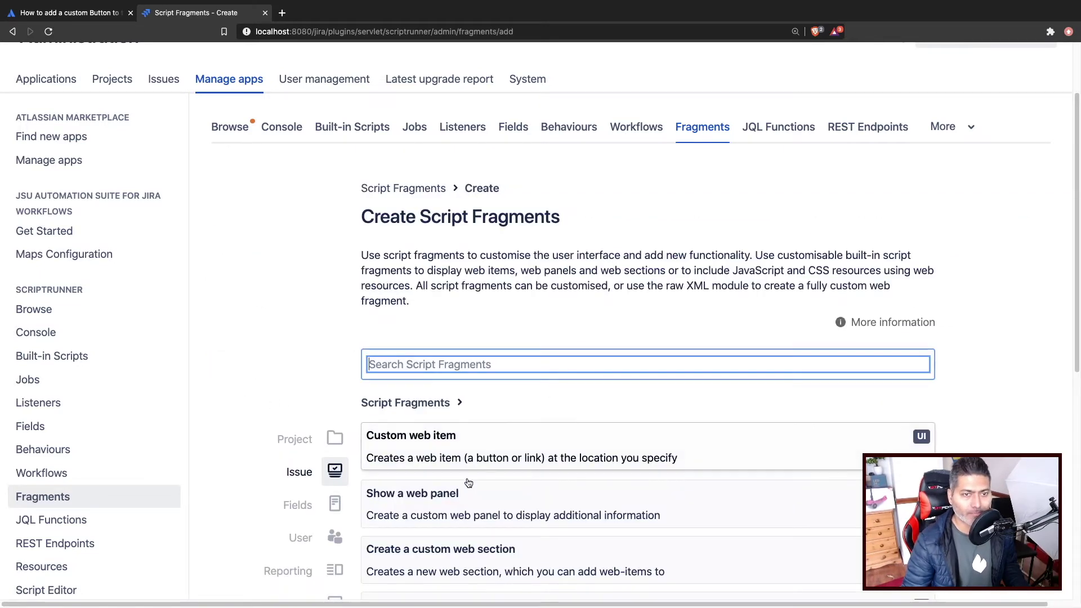
scroll(439, 438, "down", 3)
left_click(443, 432)
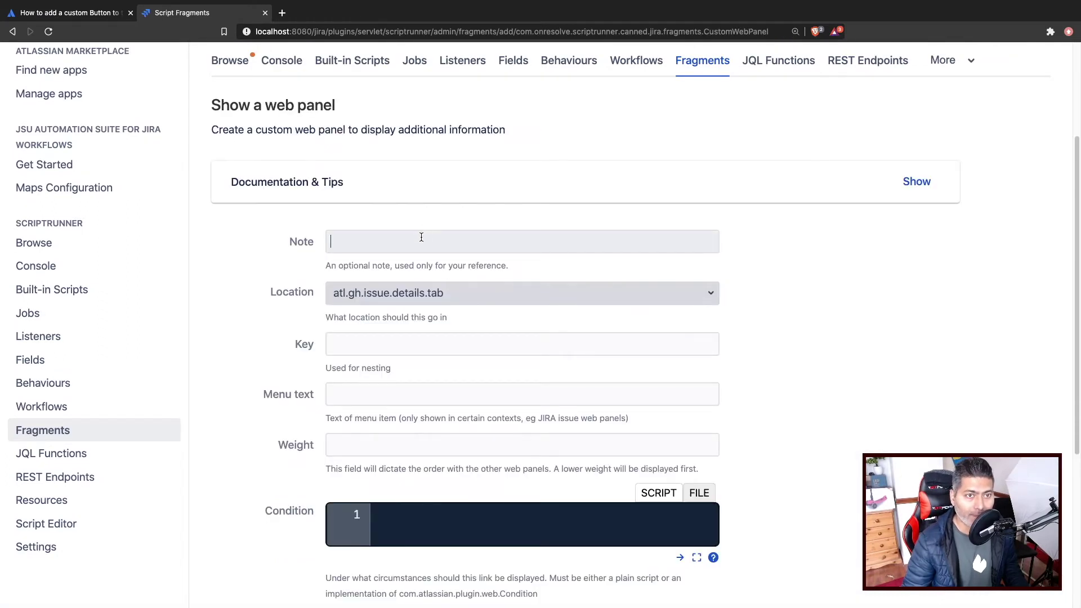
Enter "Yet another release web panel" as the note of the web panel
left_click(421, 237)
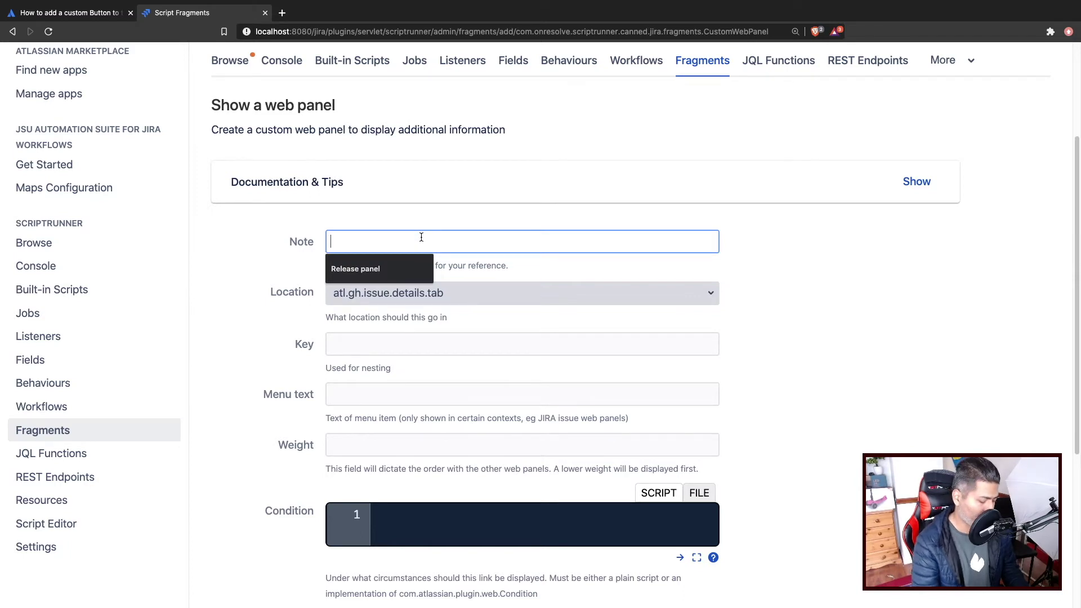
type("Yet ")
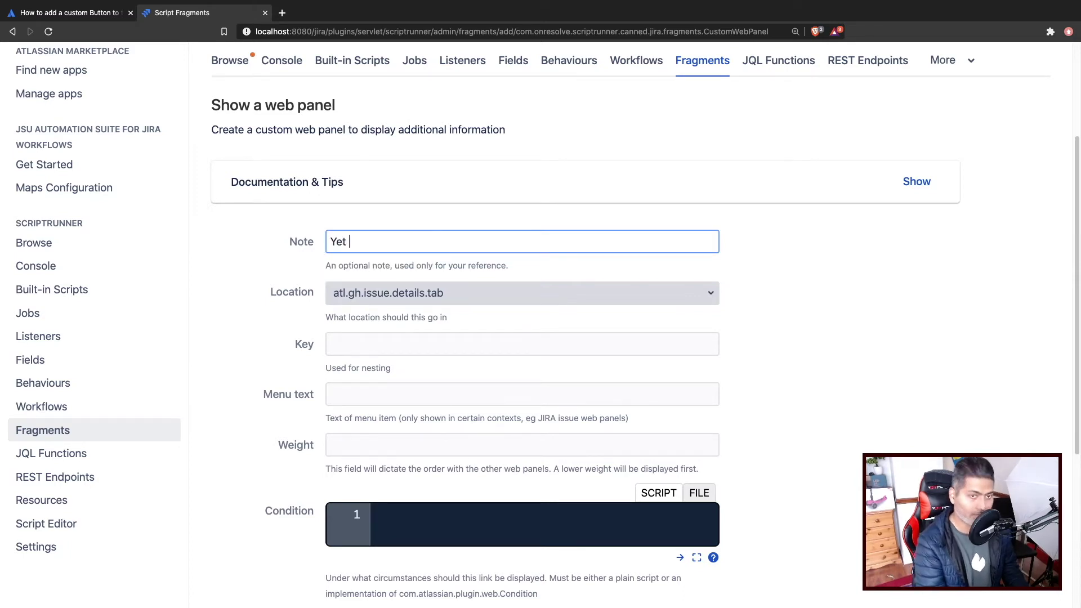
type("another ")
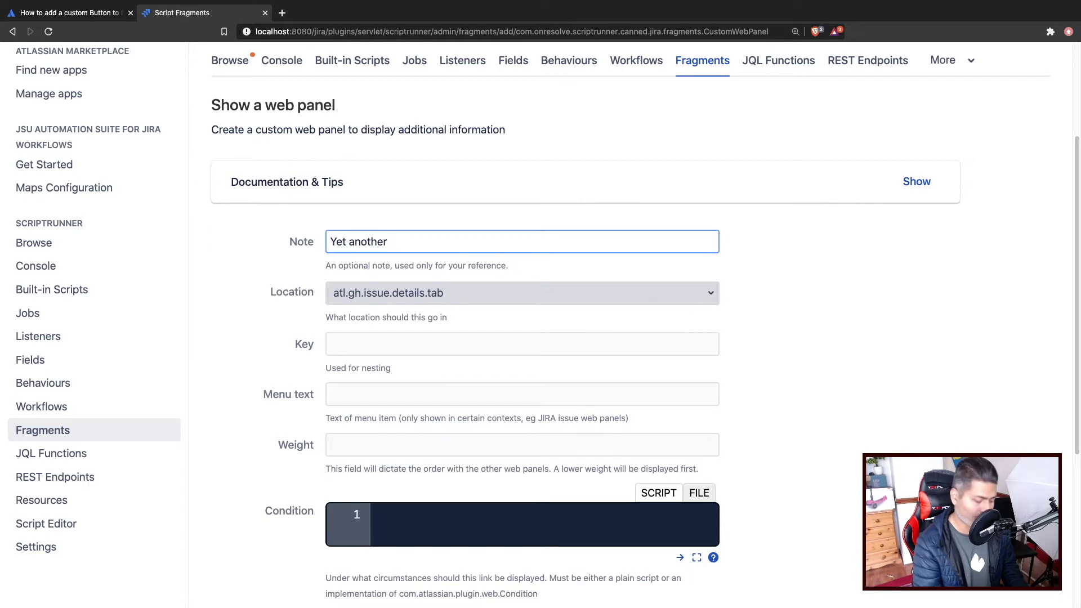
type("release ")
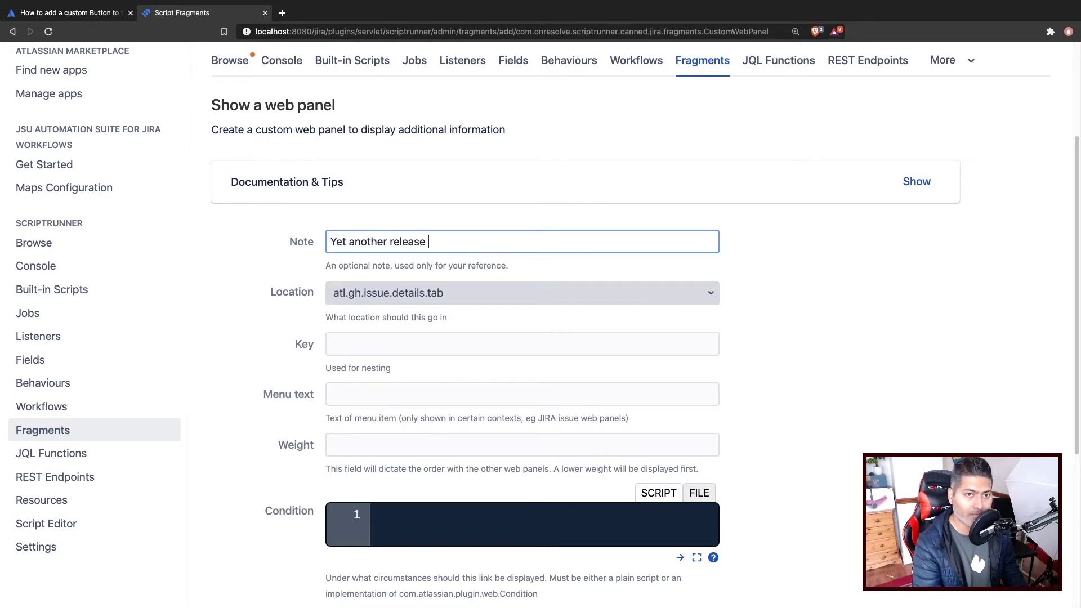
type("s")
key("BackSpace")
type("we")
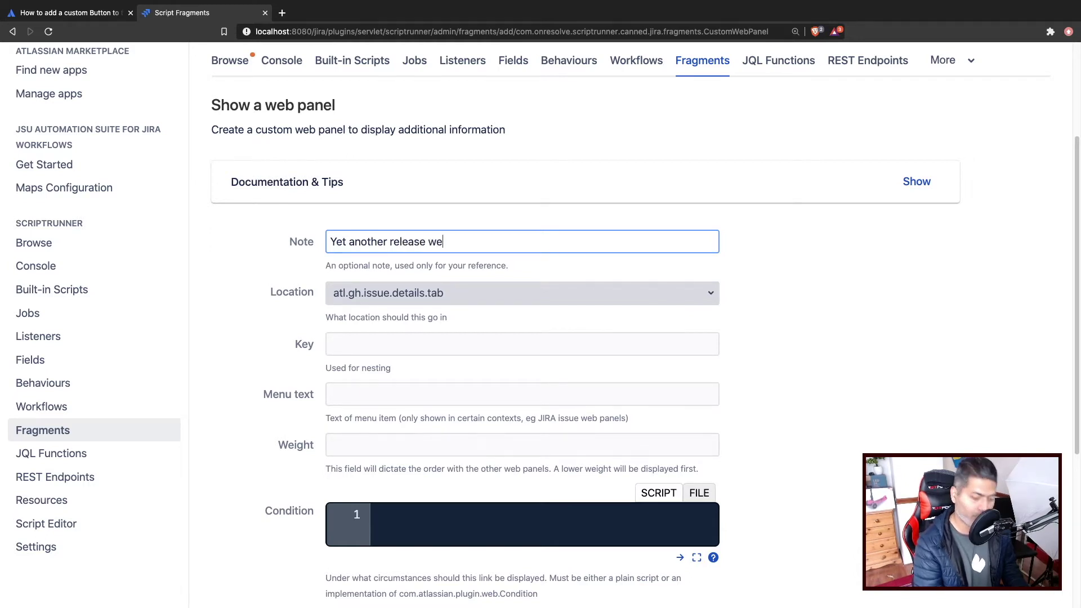
type("b s")
key("BackSpace")
type("a")
key("BackSpace")
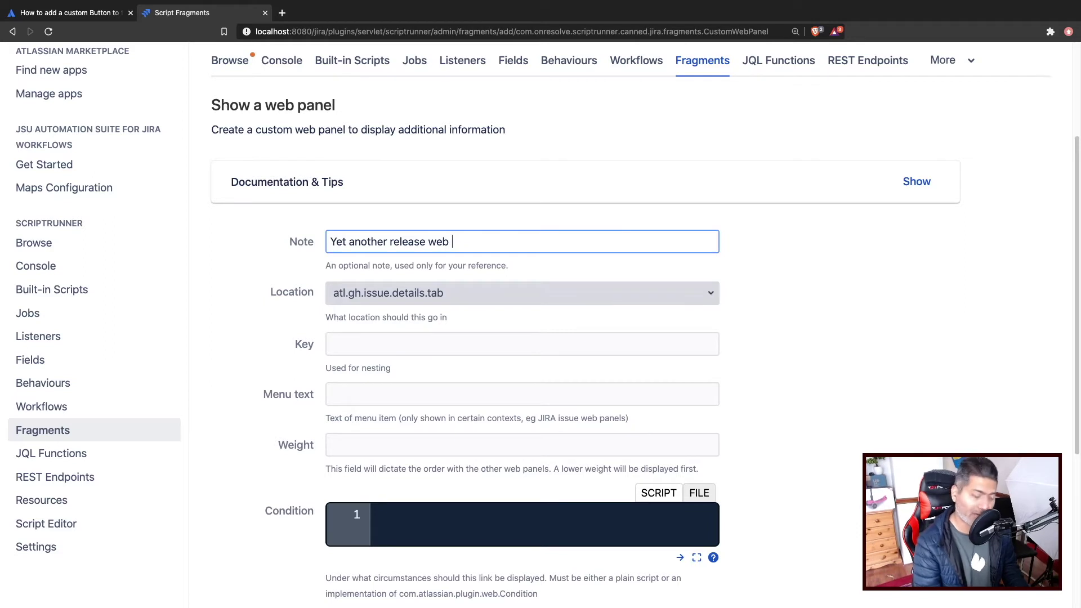
type("panel")
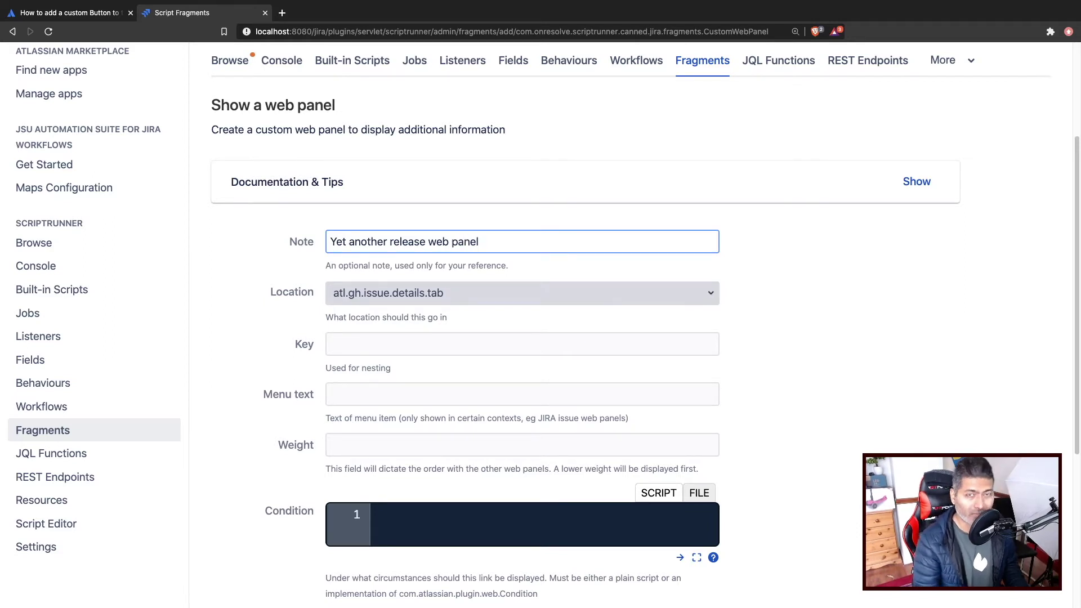
Set the web panel's location to atl.jira.releasereport.top.right.panels
left_click(387, 293)
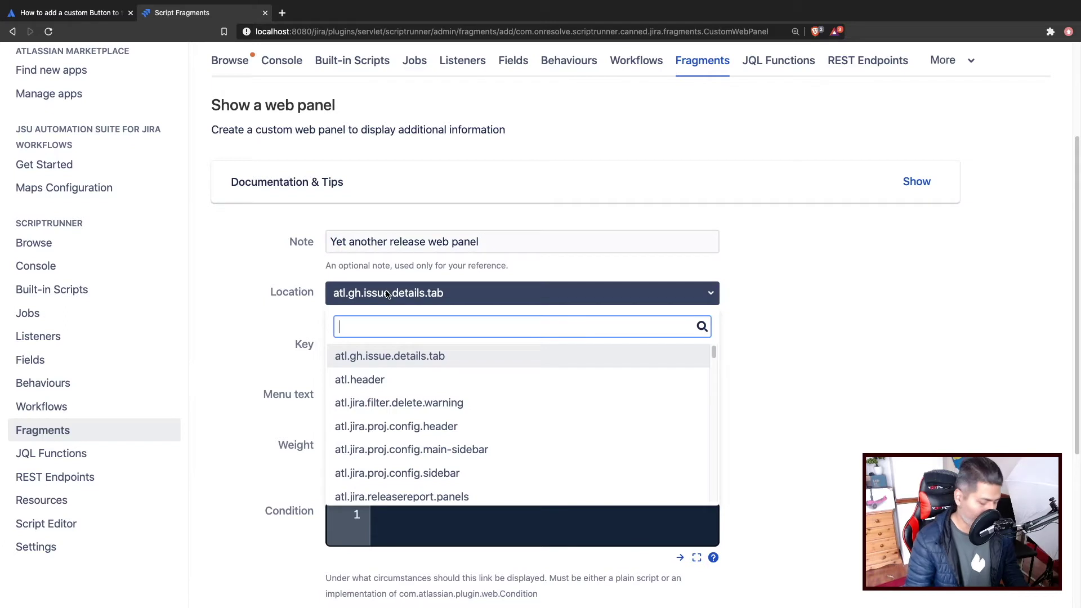
type("relea")
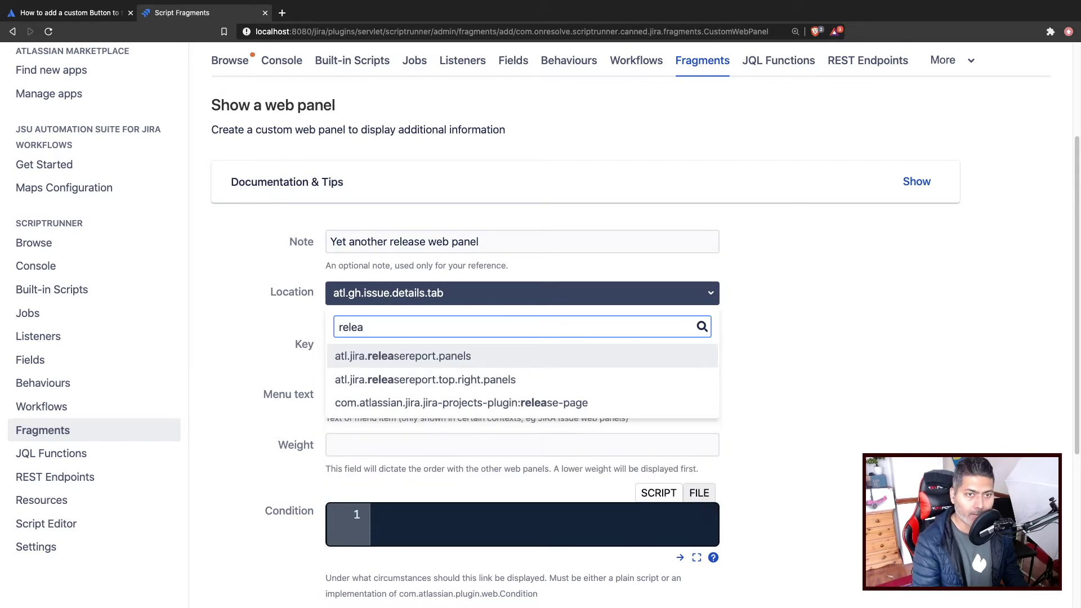
key("Down")
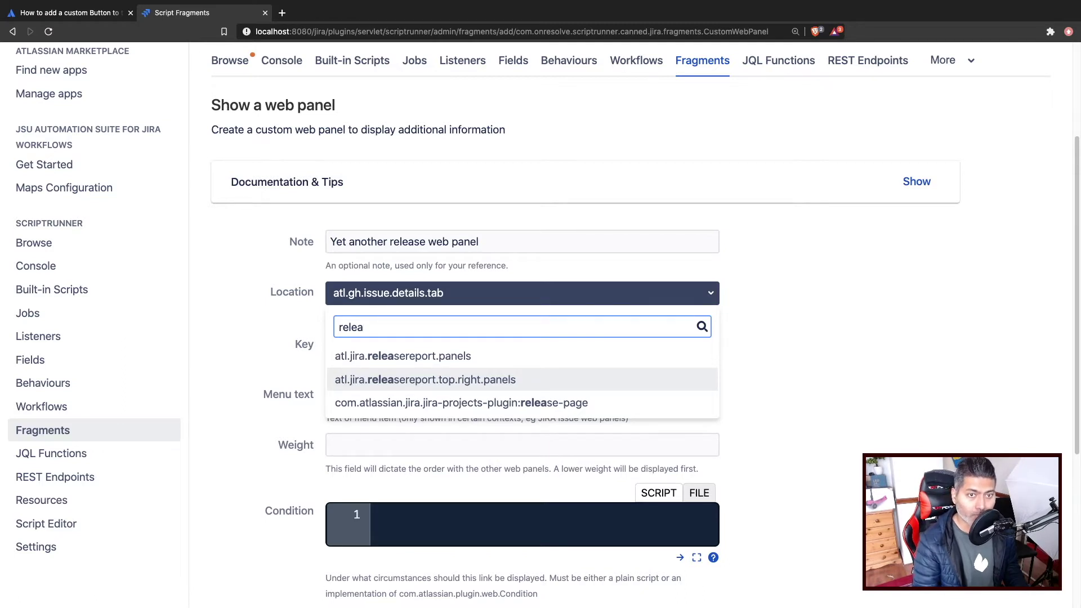
key("Return")
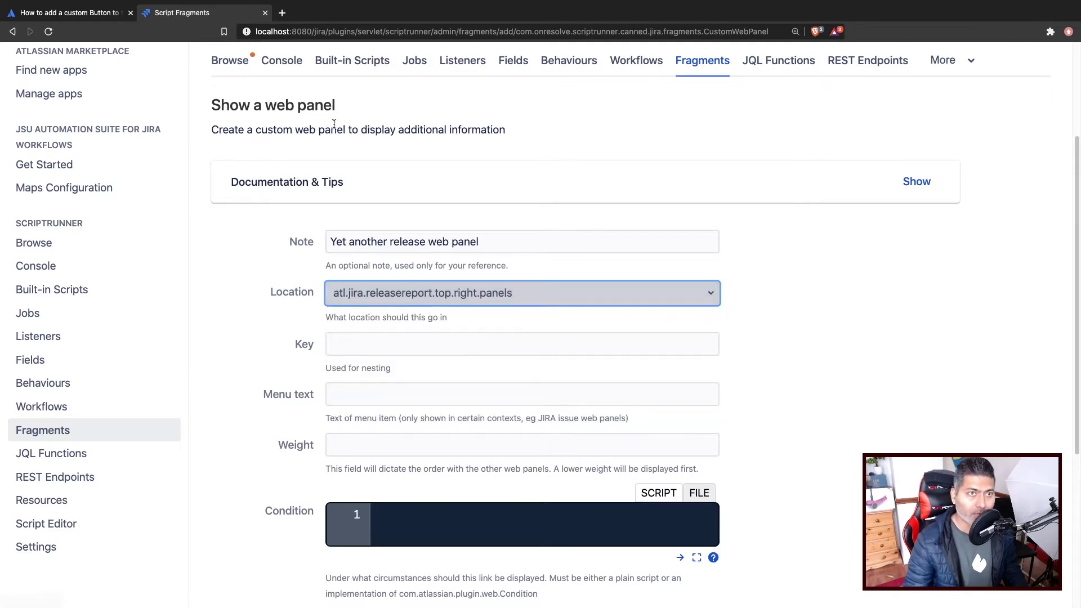
Check the web panel location suggested in the Atlassian Community answer, and return to the fragment form
left_click(78, 13)
scroll(465, 316, "down", 6)
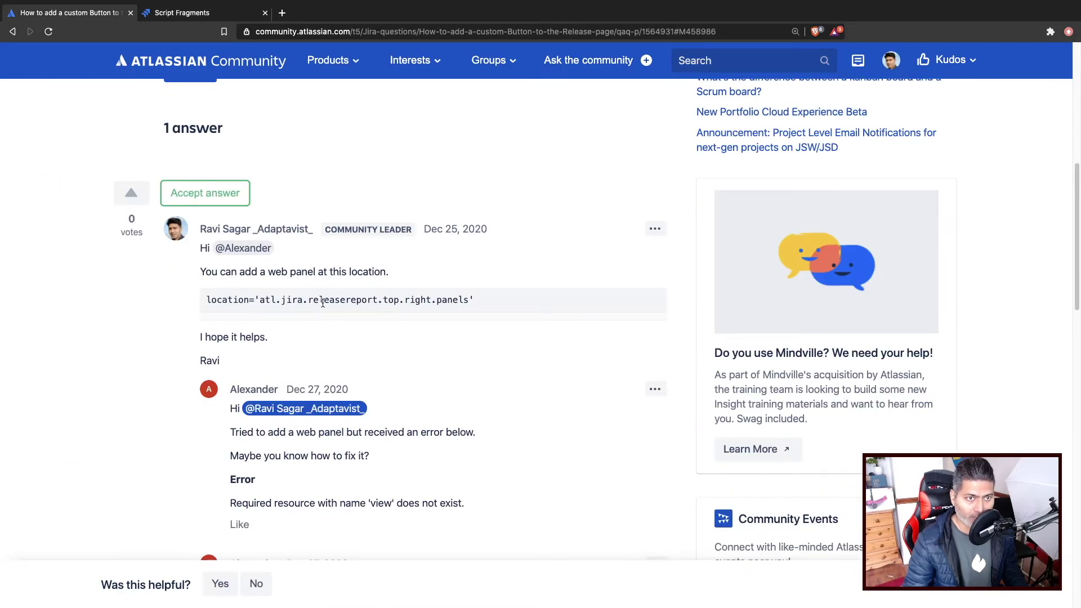
scroll(369, 361, "up", 8)
scroll(369, 355, "down", 8)
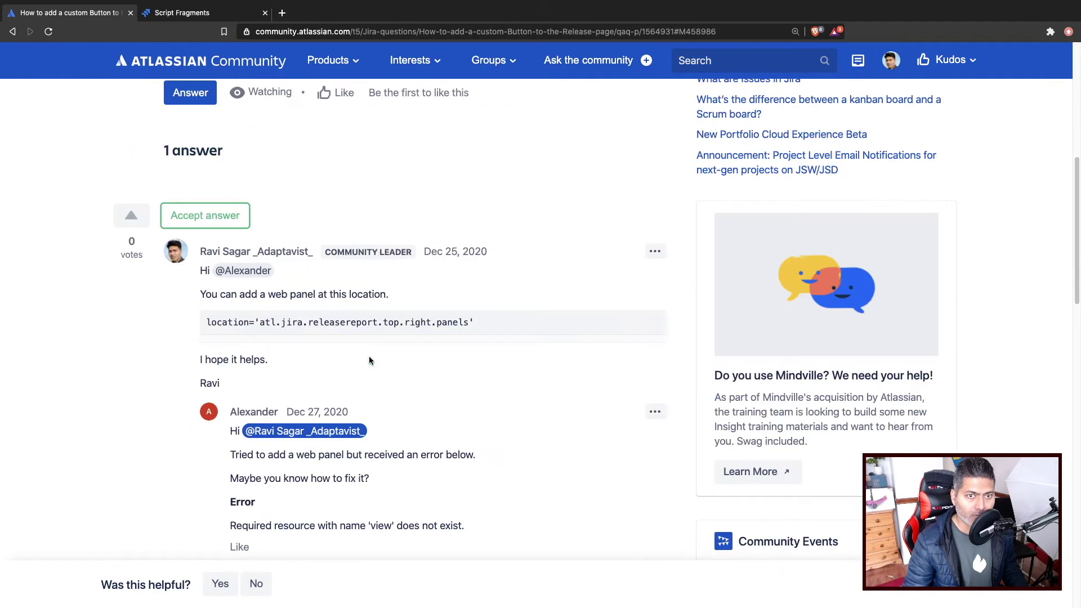
triple_click(318, 323)
left_click(356, 373)
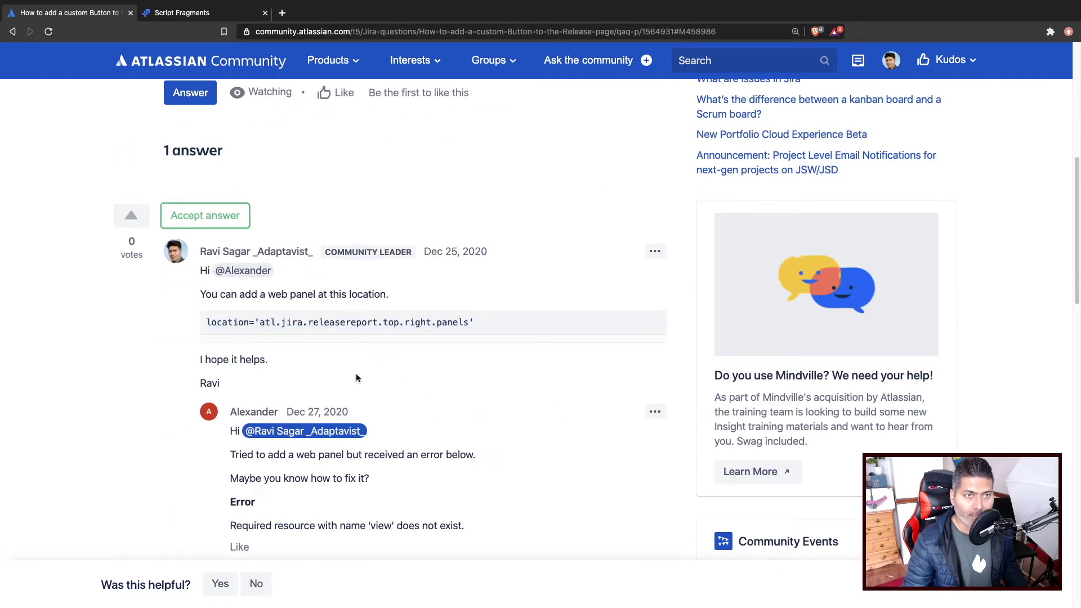
key("ctrl+Tab")
Set the web panel's key to release-panel-button-another
left_click(432, 346)
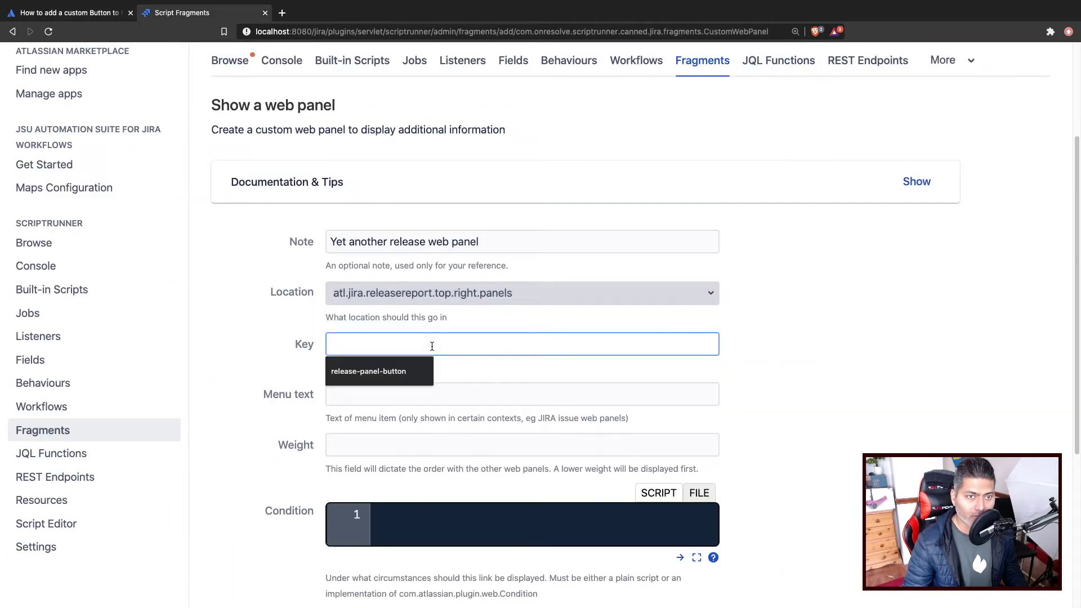
key("Down")
key("Return")
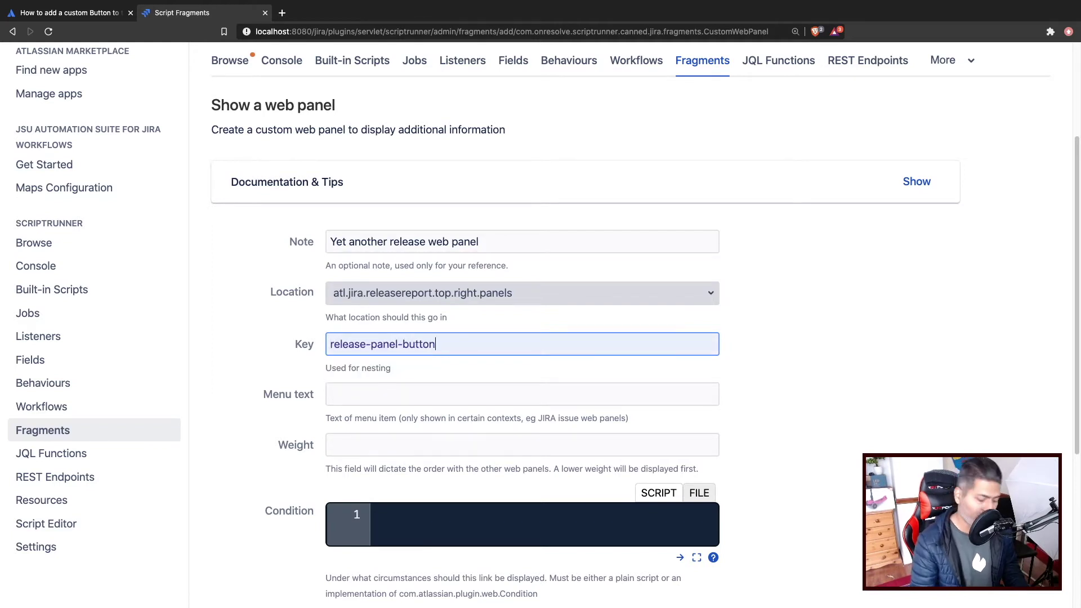
type("-")
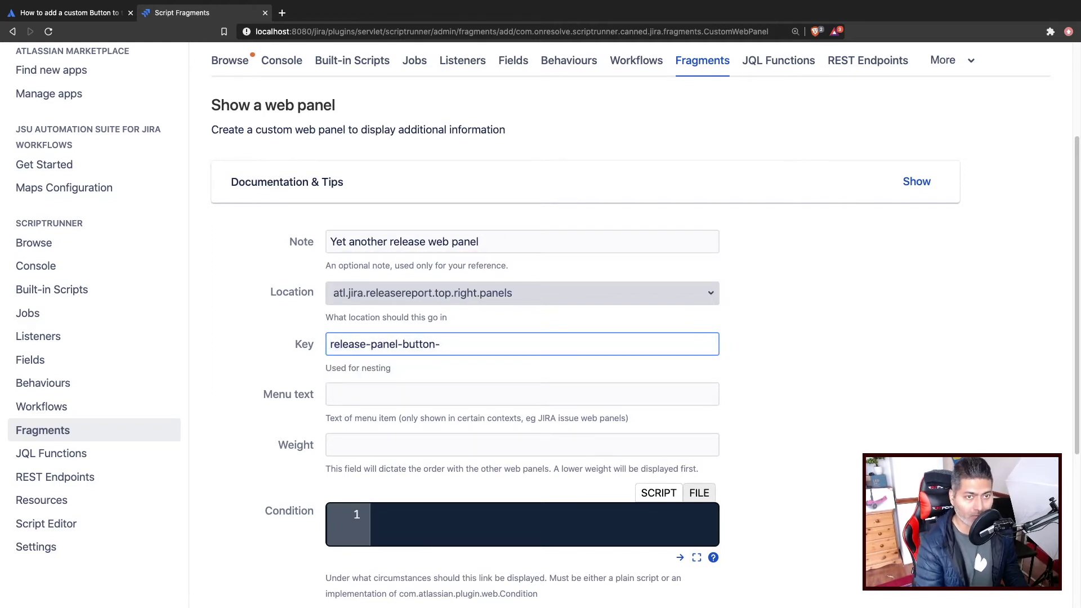
type("another")
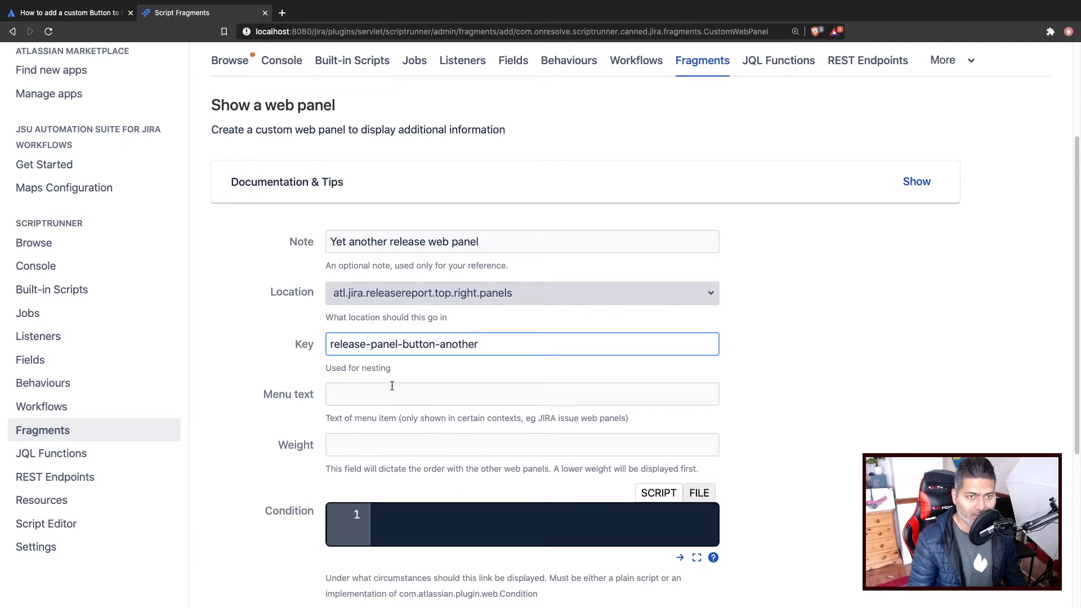
Set the menu text to "Yet another button" and the weight to 2
left_click(390, 390)
type("Yet another button")
scroll(427, 429, "down", 2)
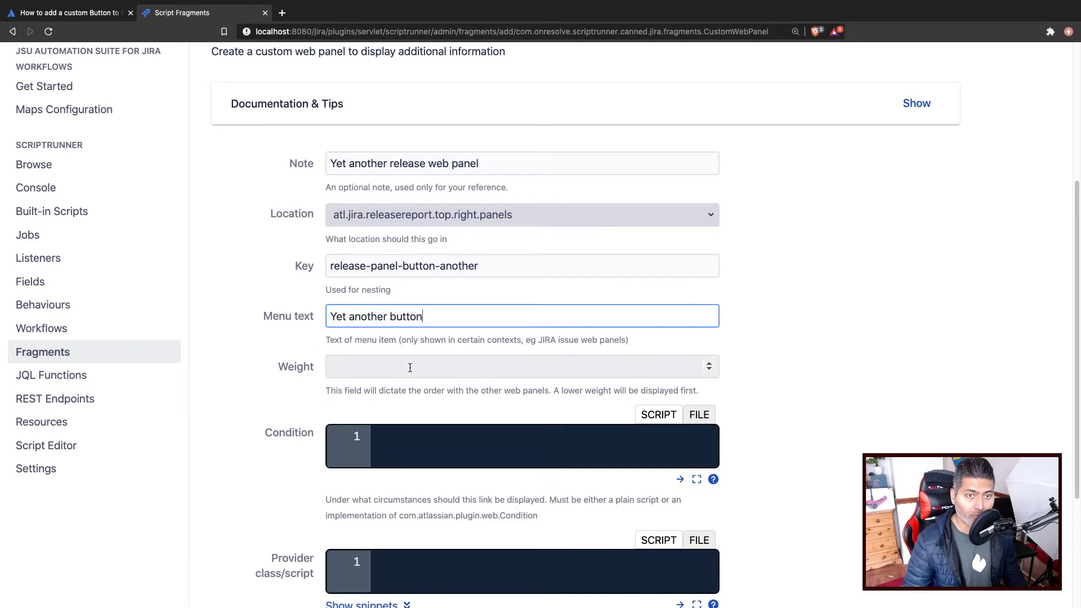
left_click(410, 367)
left_click(708, 364)
left_click(708, 365)
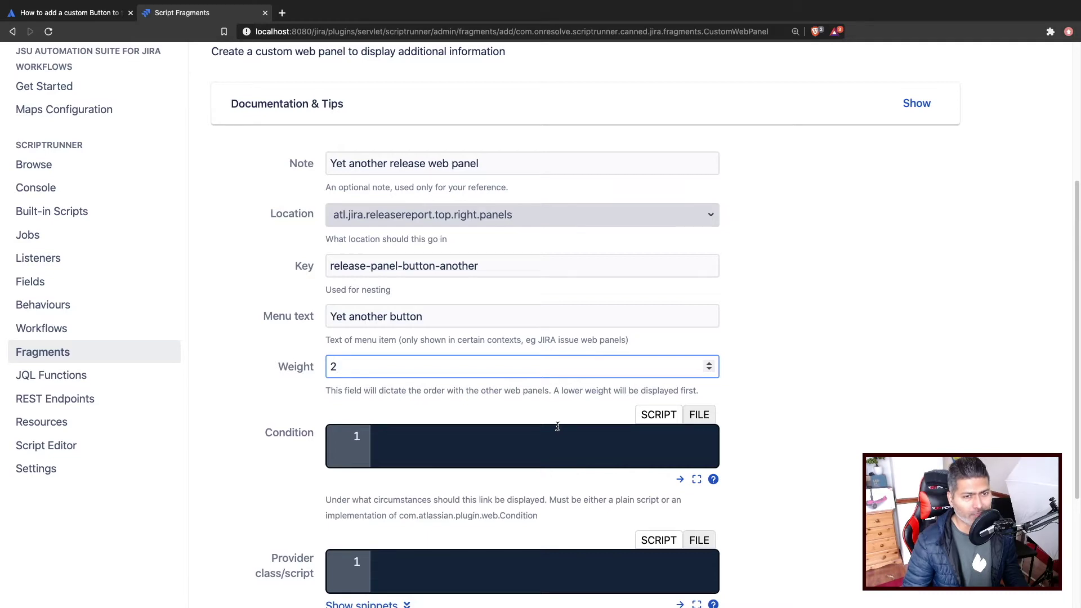
Insert the "Simple message" snippet, writer.write("Hello world!"), as the provider script
scroll(483, 460, "down", 3)
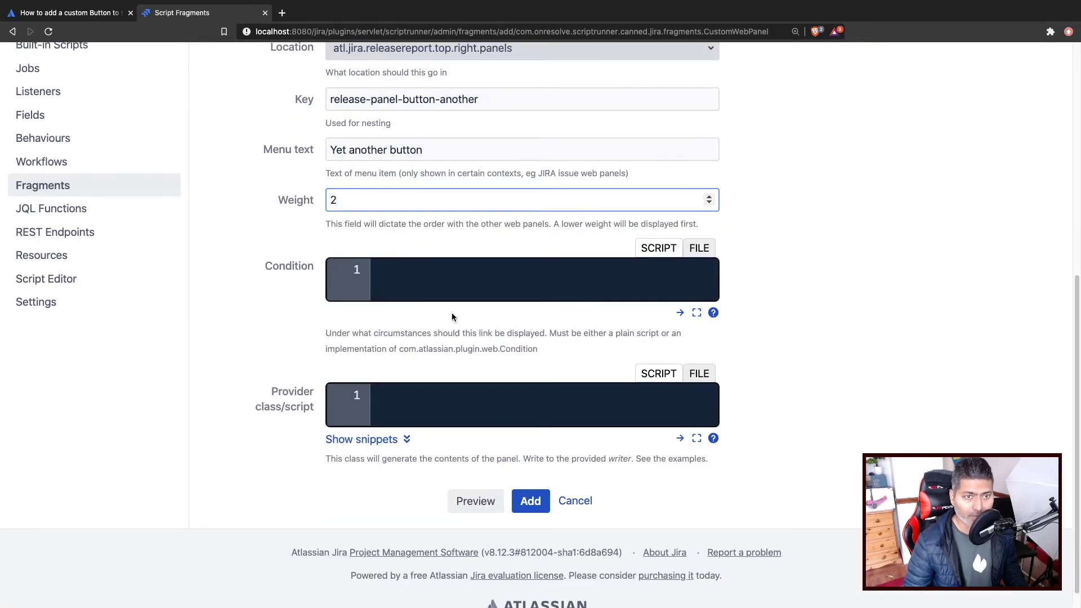
scroll(479, 319, "down", 1)
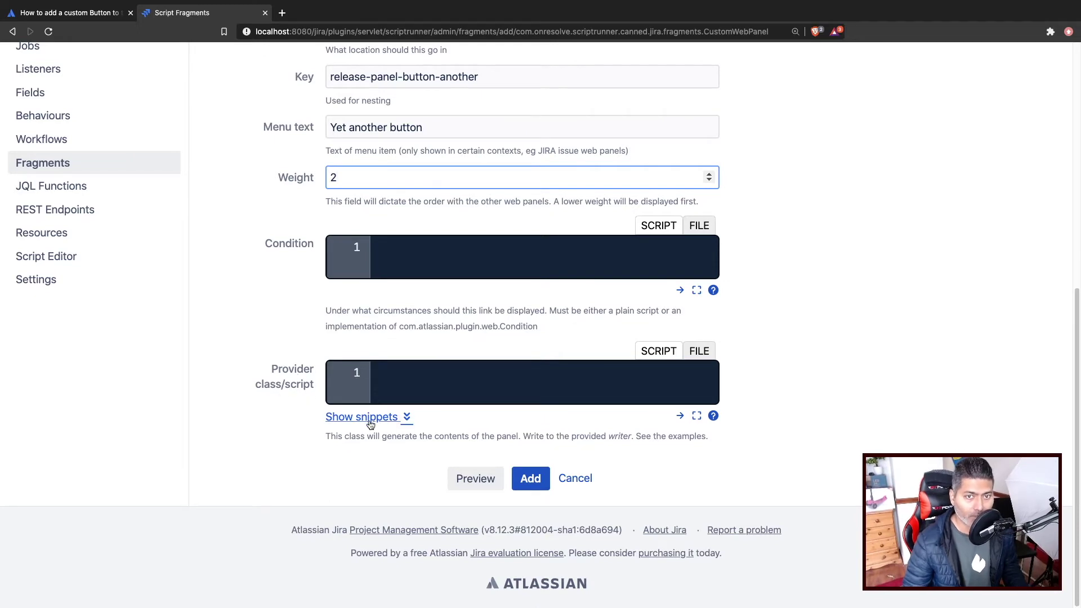
left_click(393, 417)
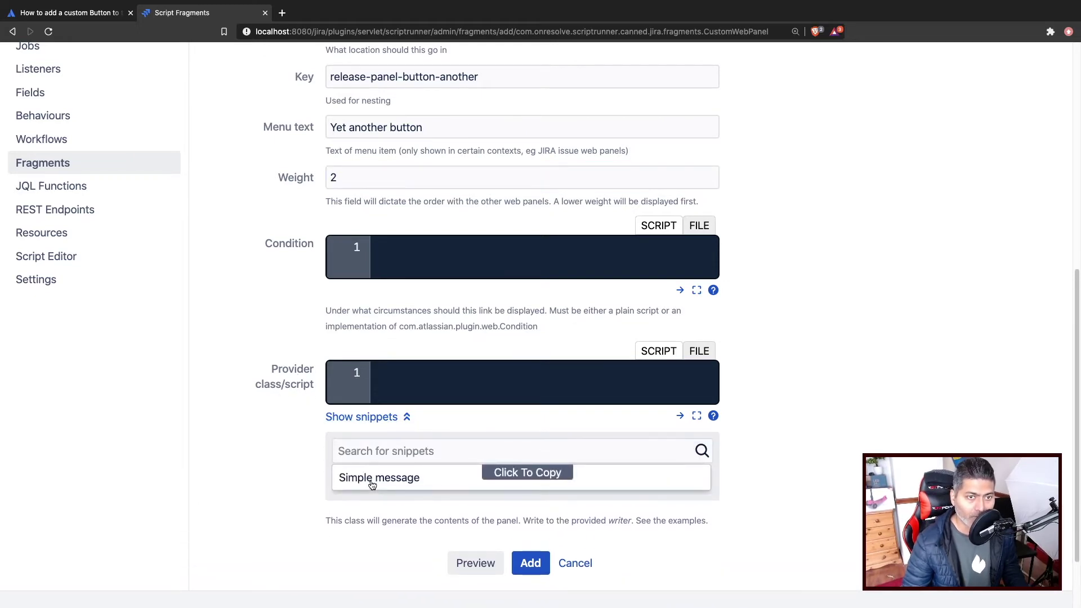
left_click(480, 390)
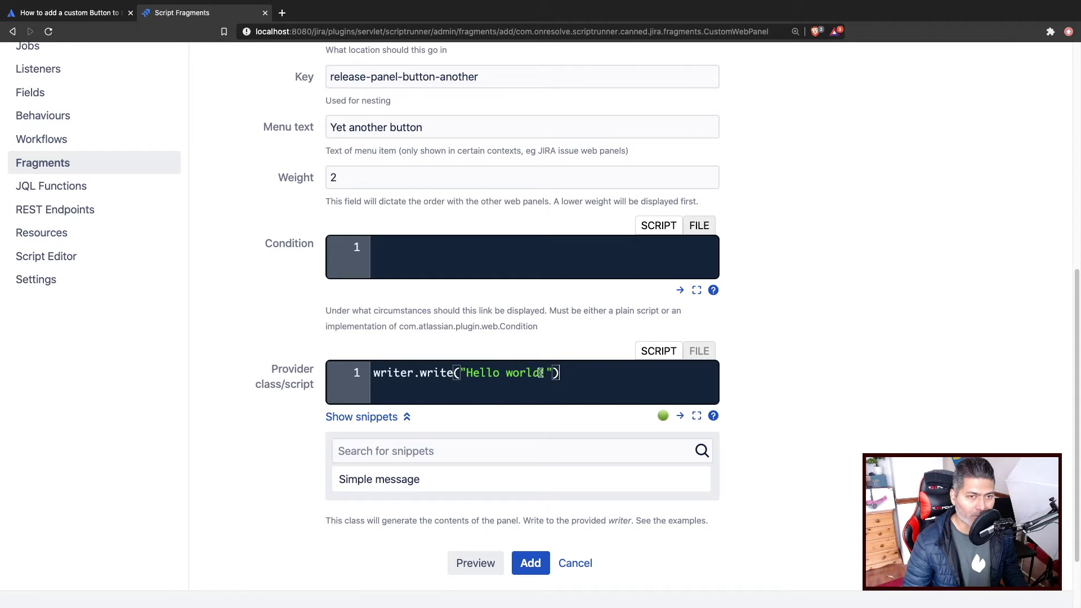
Replace the "Hello world!" message in the provider script with the site owner's first name followed by "'s site"
left_click_drag(545, 372, 466, 373)
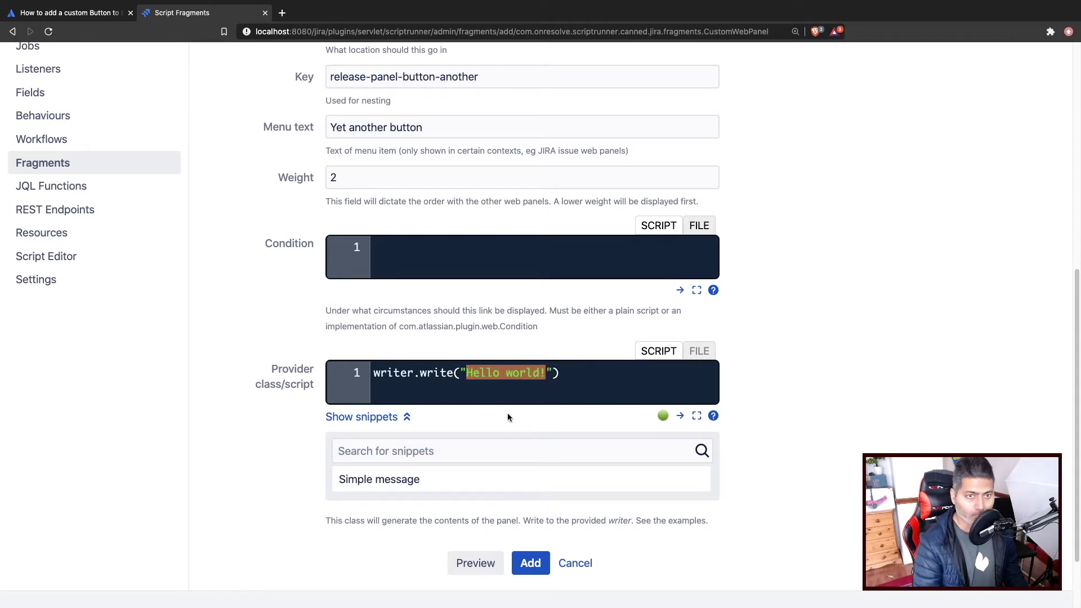
type("Visit")
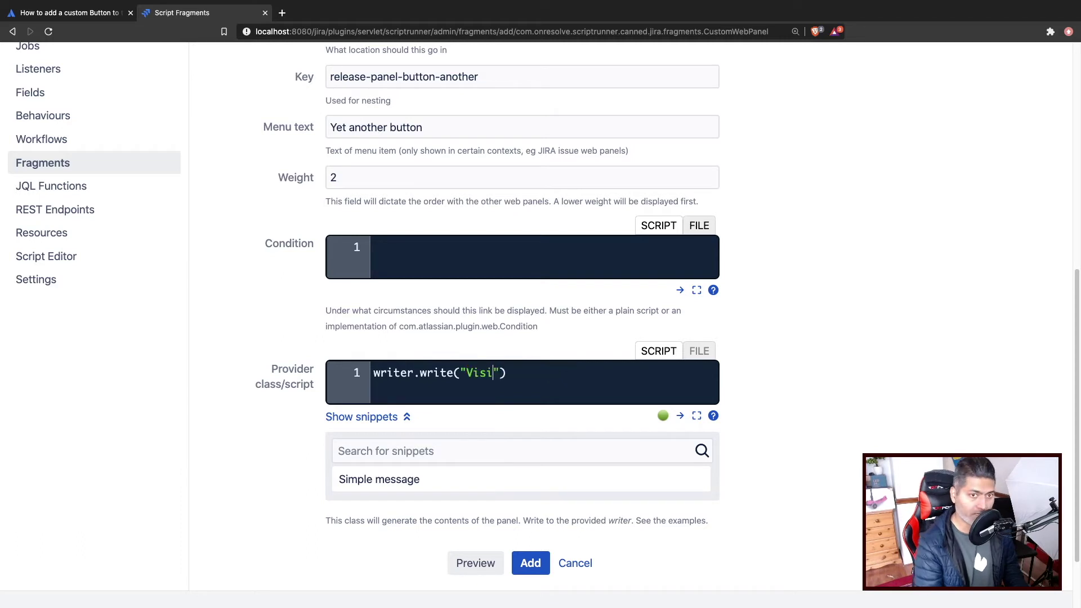
key("BackSpace")
key("BackSpace")
key("BackSpace")
key("BackSpace")
key("BackSpace")
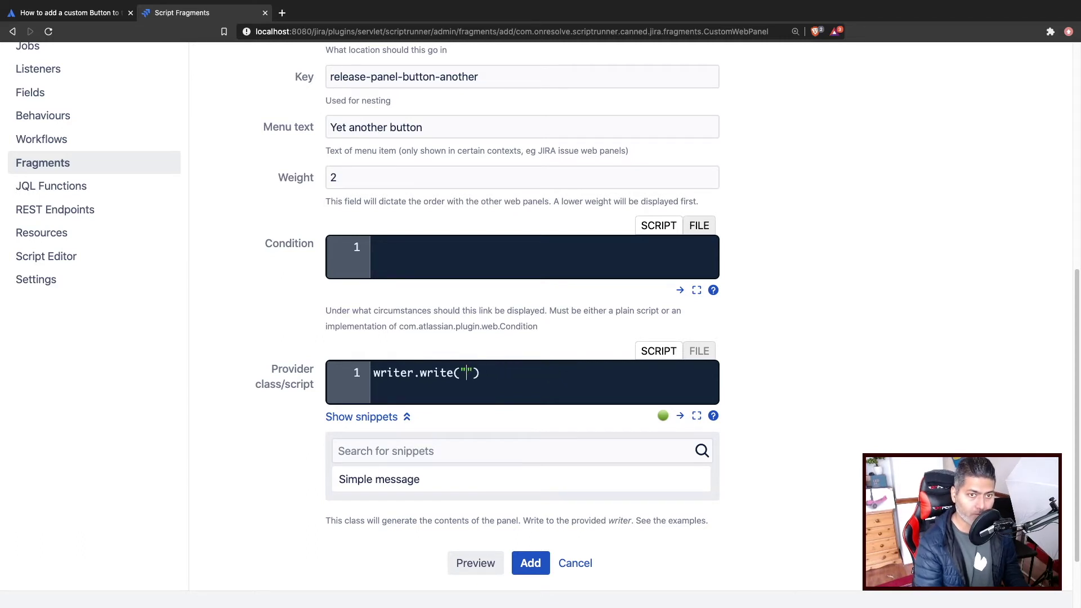
type("Ravi")
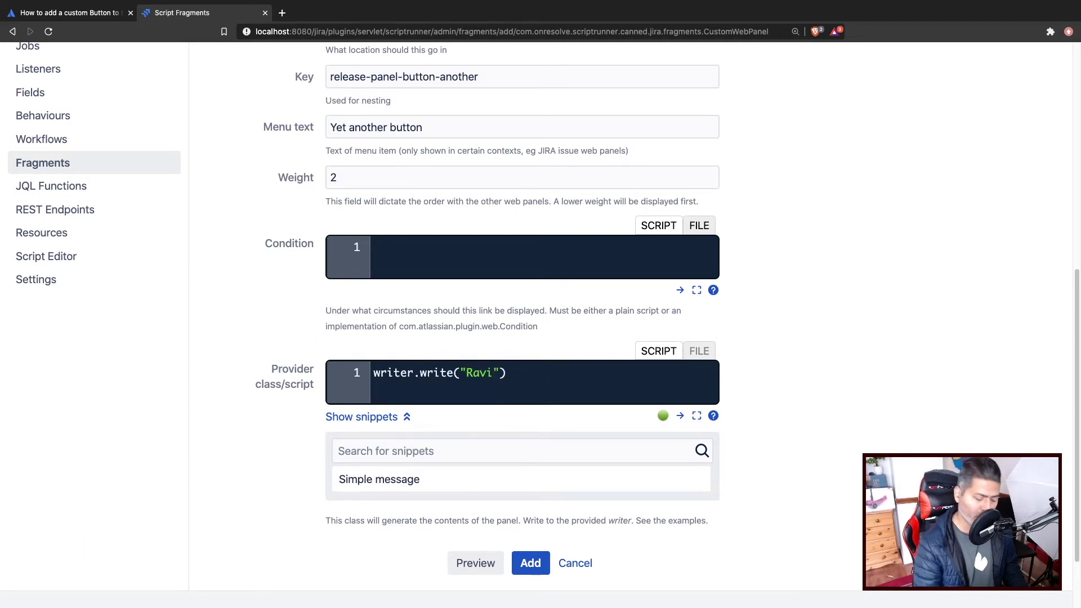
type("'s ")
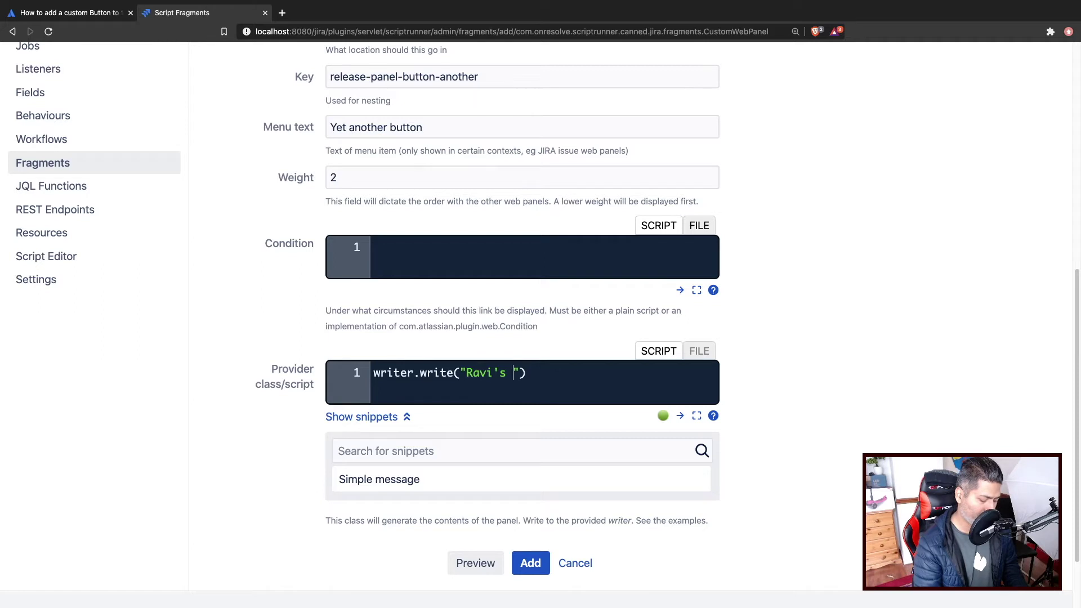
type("site")
Replace the whole message text inside the provider script's writer.write call with the site name Ravi.pro
key("shift+Left")
key("shift+Left")
key("shift+Left")
key("shift+Left")
key("shift+Left")
key("shift+Left")
key("shift+Left")
key("shift+Left")
key("shift+Left")
key("shift+Left")
key("shift+Left")
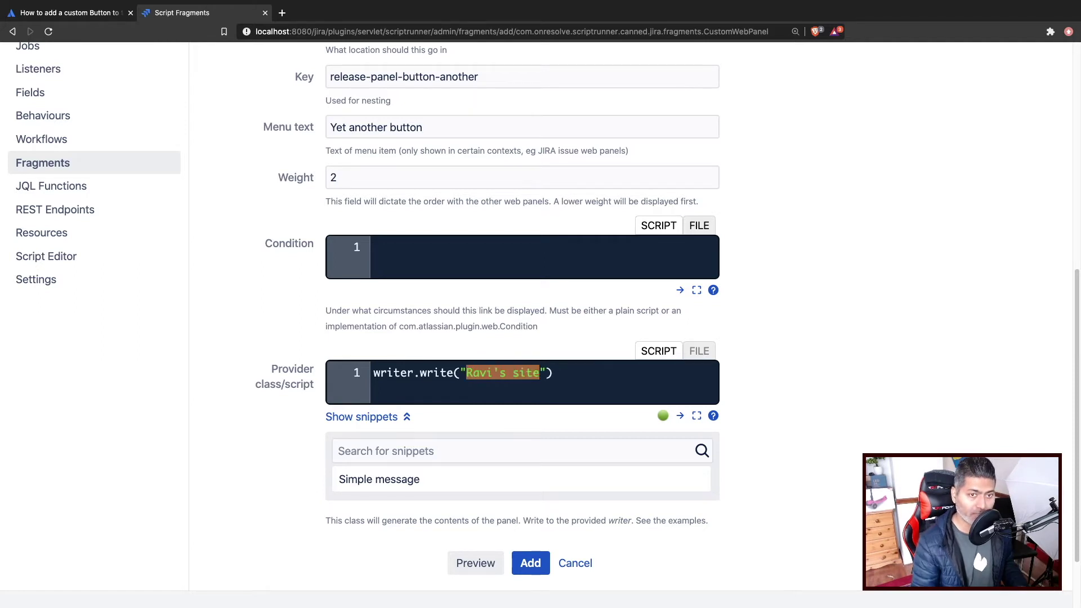
type("Ravi/")
key("BackSpace")
type(".pro")
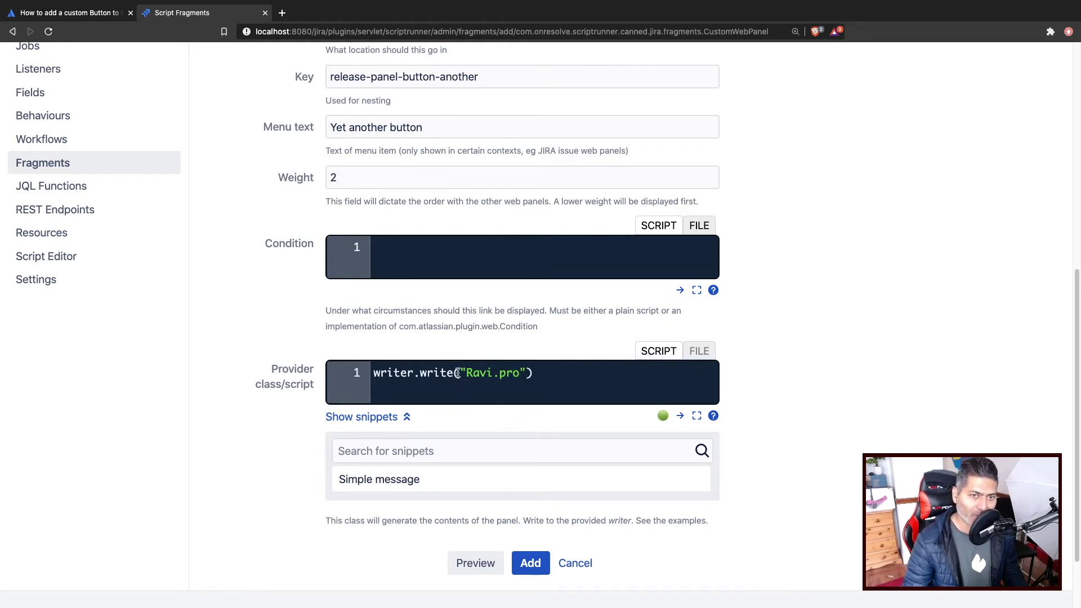
left_click_drag(533, 373, 352, 372)
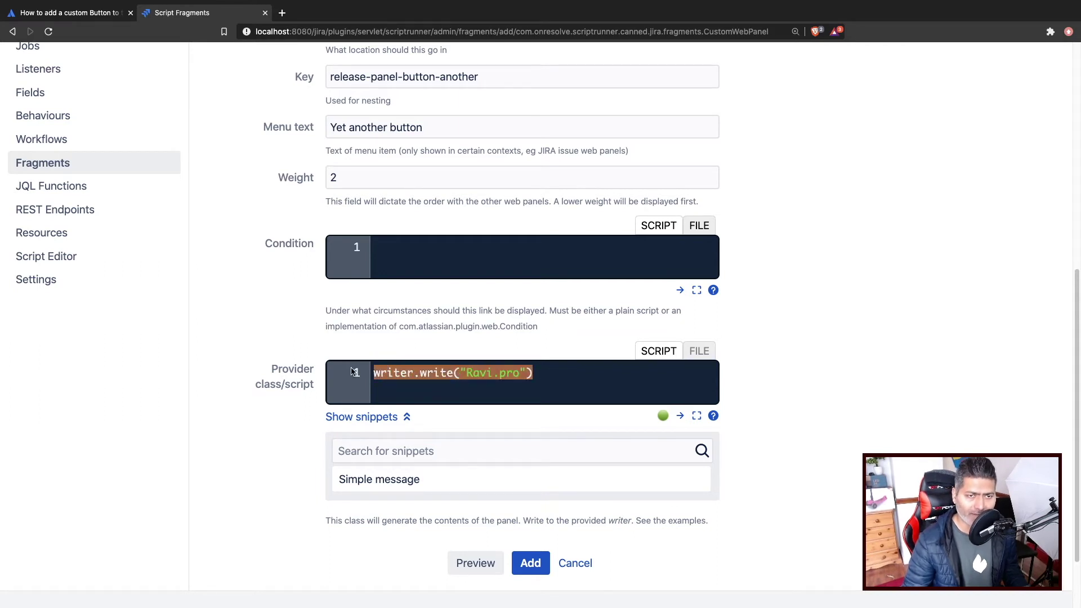
left_click(518, 373)
left_click_drag(519, 373, 468, 374)
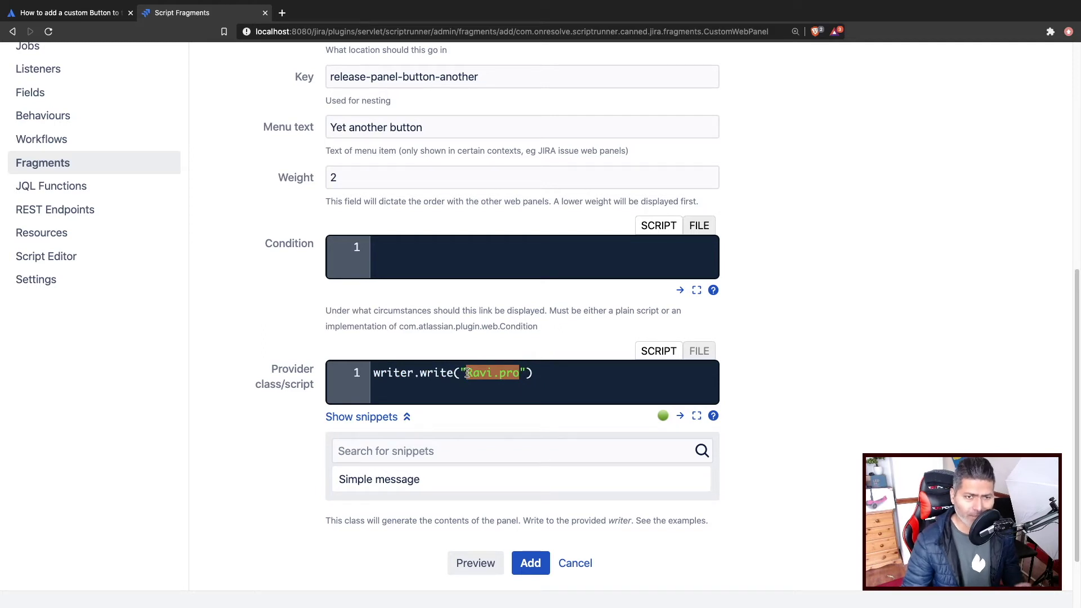
Preview the web panel's generated XML, and add the fragment to the script fragments
scroll(473, 563, "down", 2)
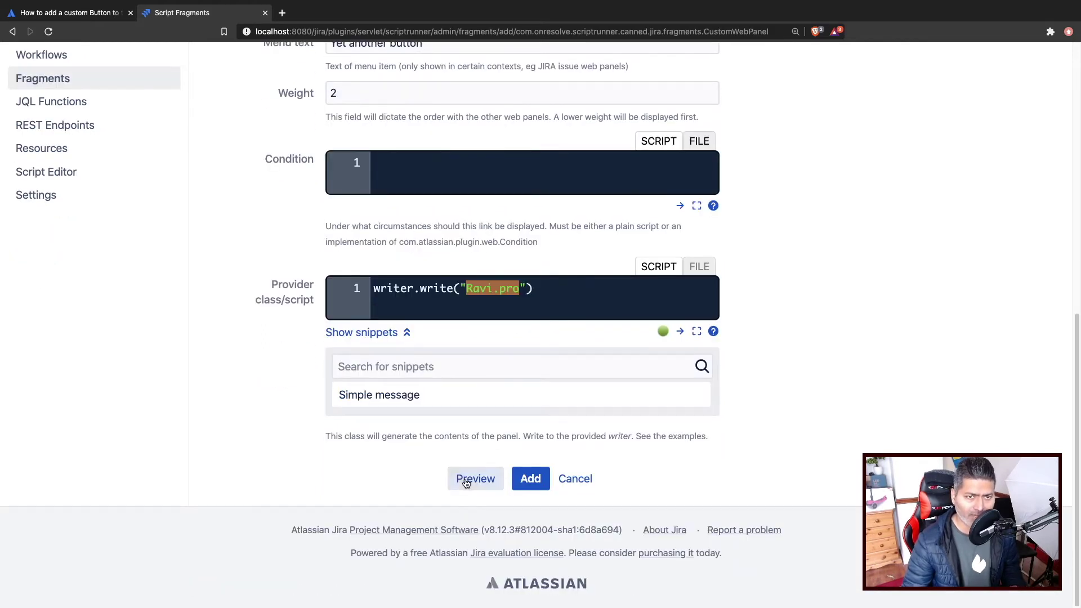
left_click(466, 483)
scroll(467, 483, "down", 5)
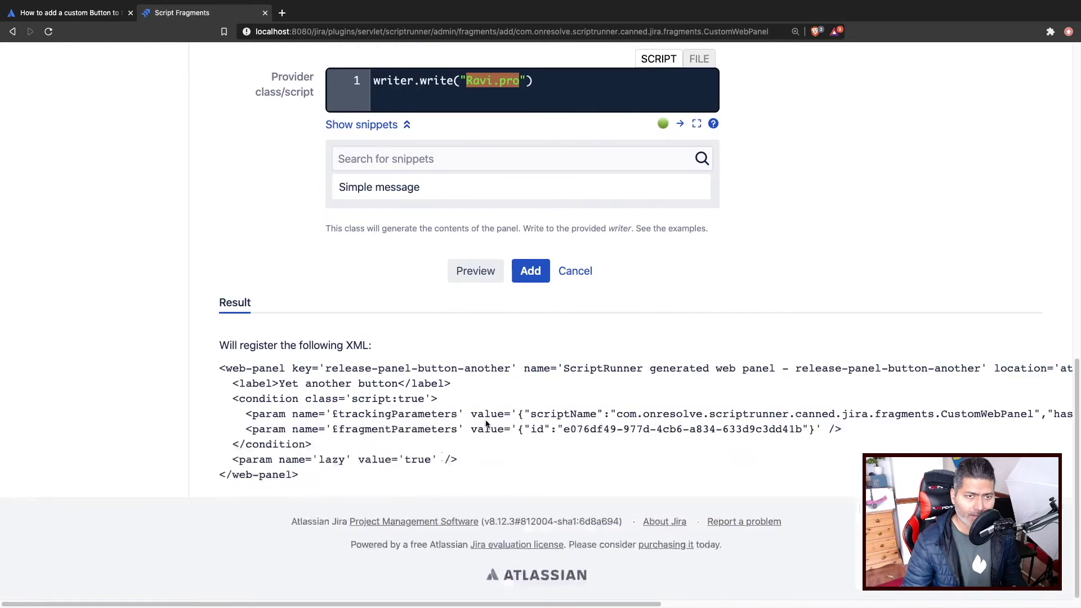
left_click(534, 276)
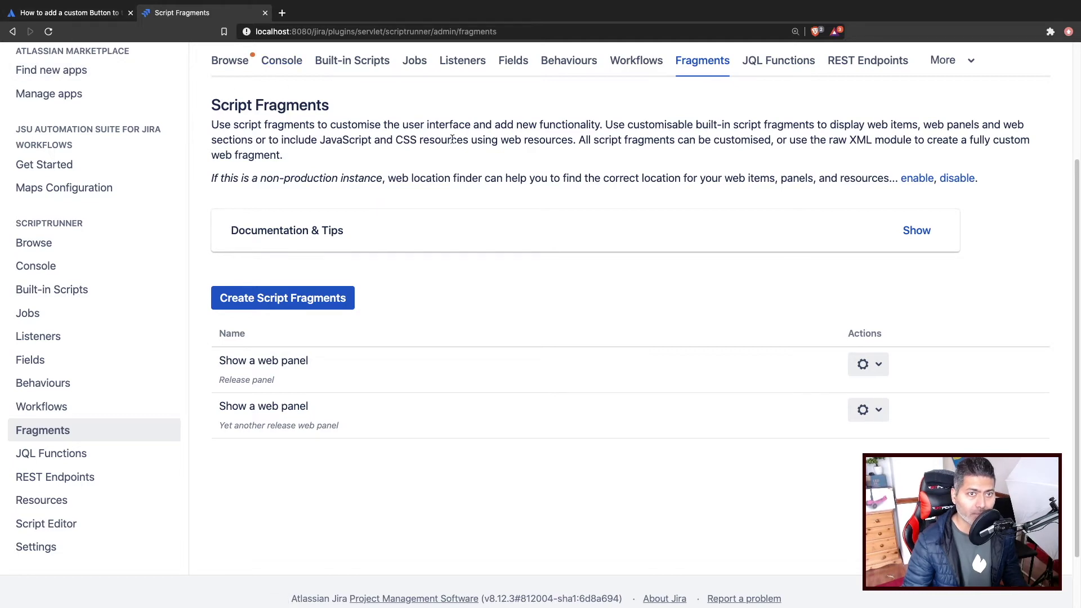
Open the BASIC project in a new tab and go to the version named Release from its releases list
scroll(340, 208, "up", 3)
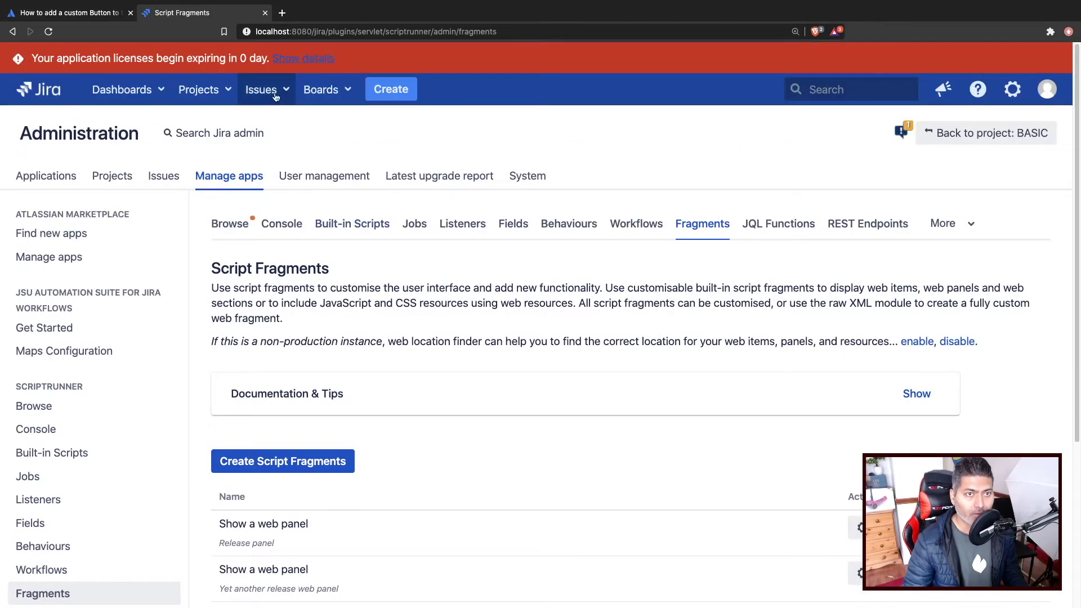
left_click(229, 96)
left_click(232, 175, "super")
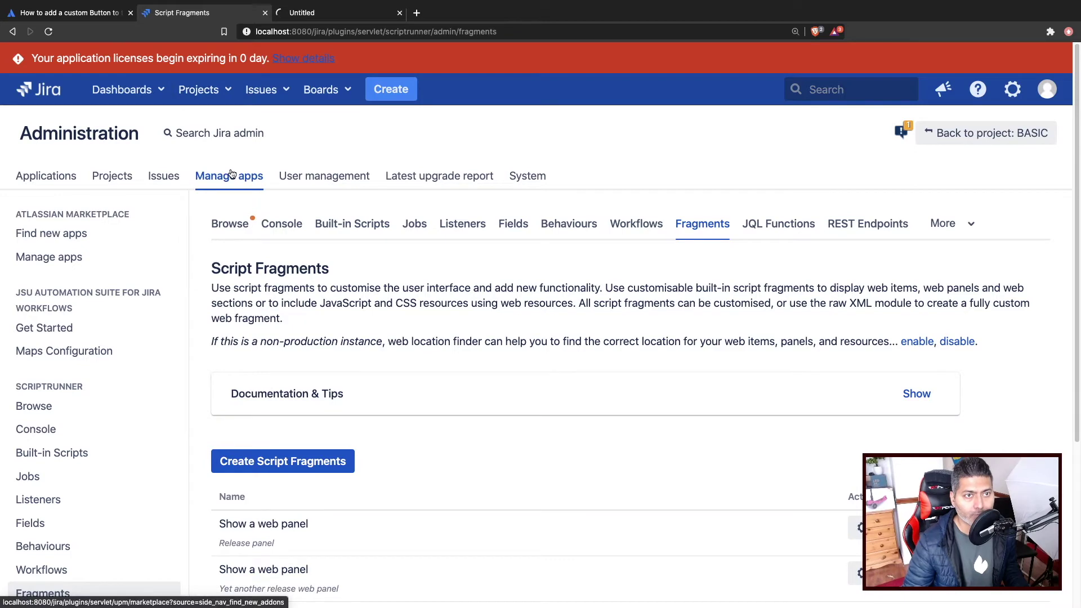
left_click(336, 14)
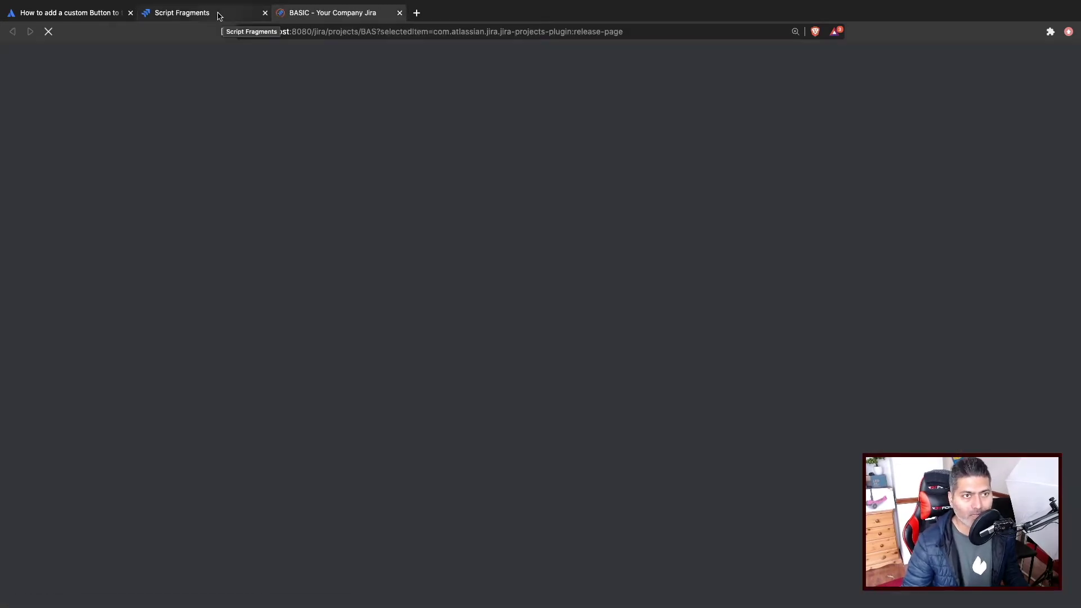
left_click(219, 16)
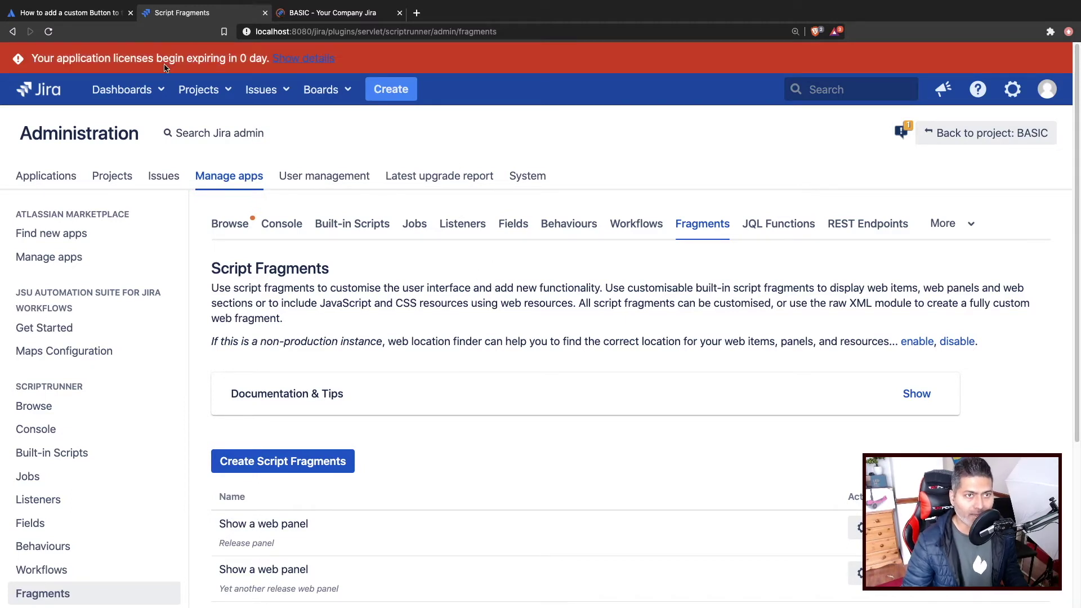
left_click(347, 18)
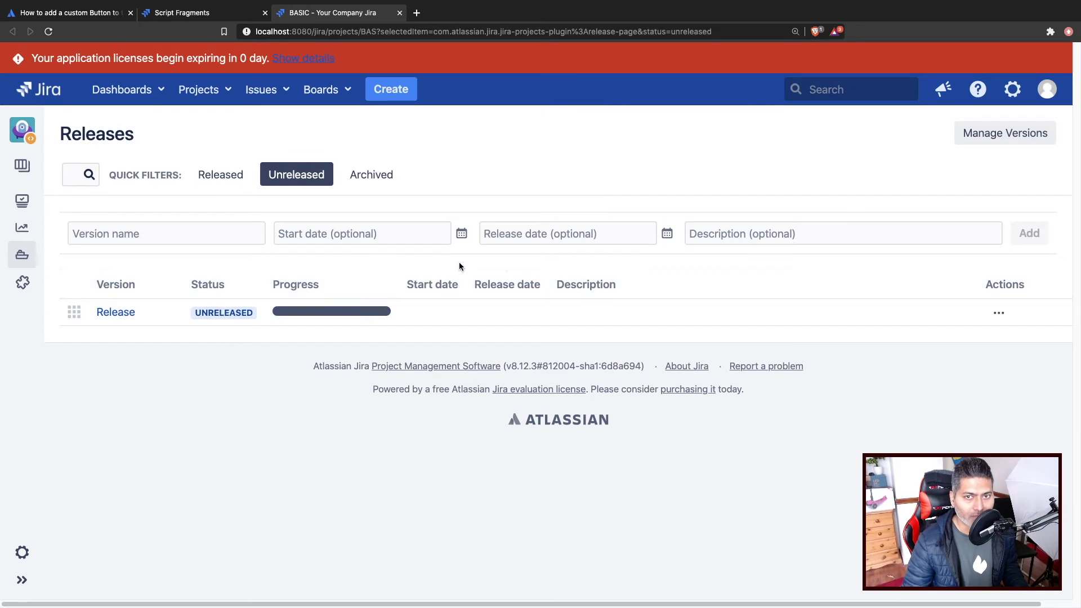
left_click(110, 313)
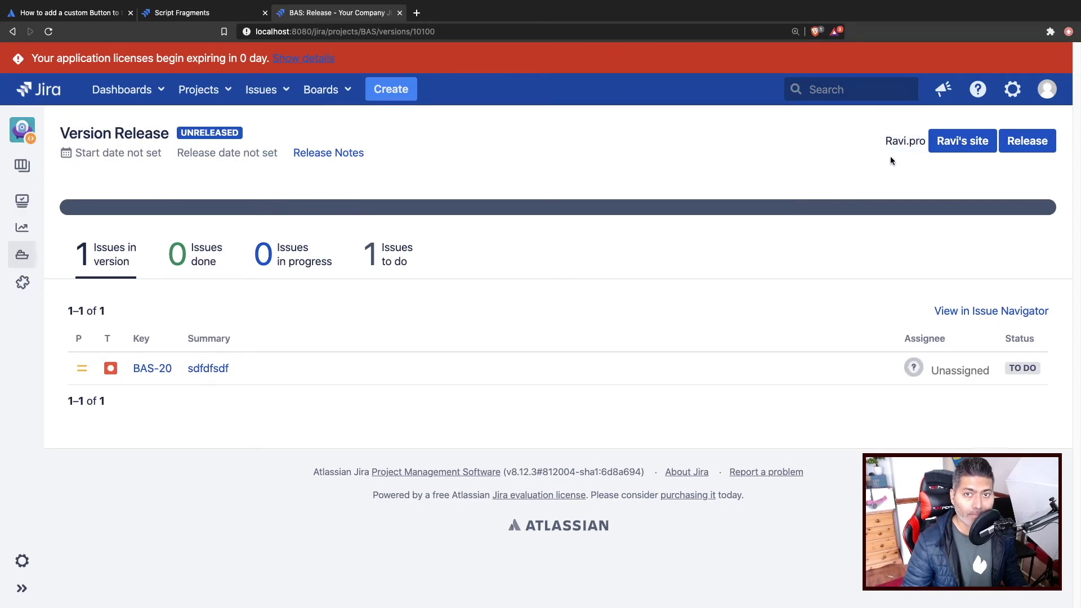
Check the new web panel's text beside the existing buttons in the version page's header
double_click(904, 142)
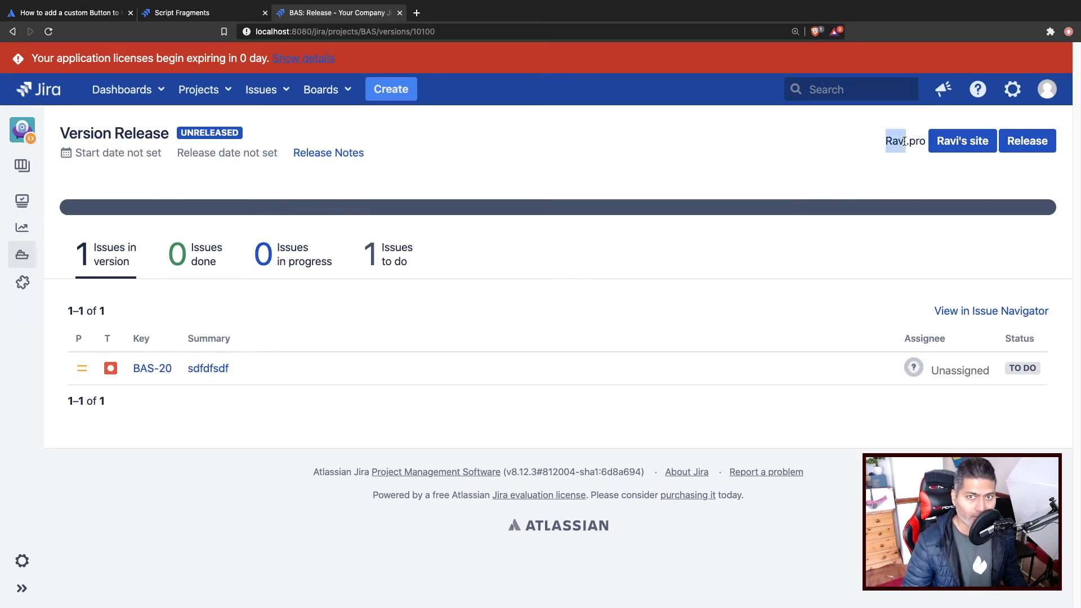
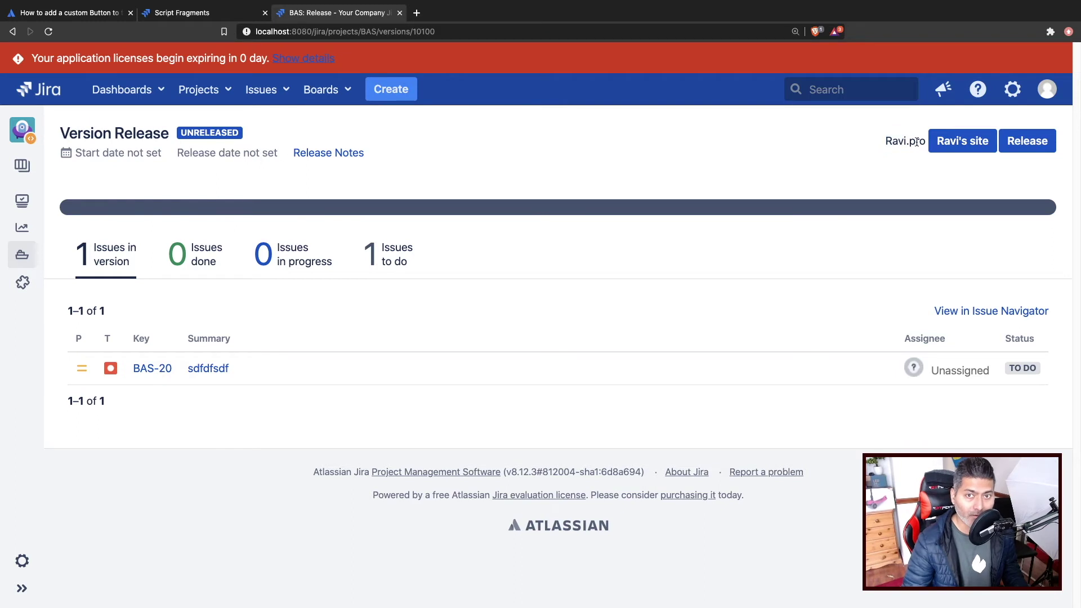
left_click_drag(923, 142, 873, 141)
left_click(905, 161)
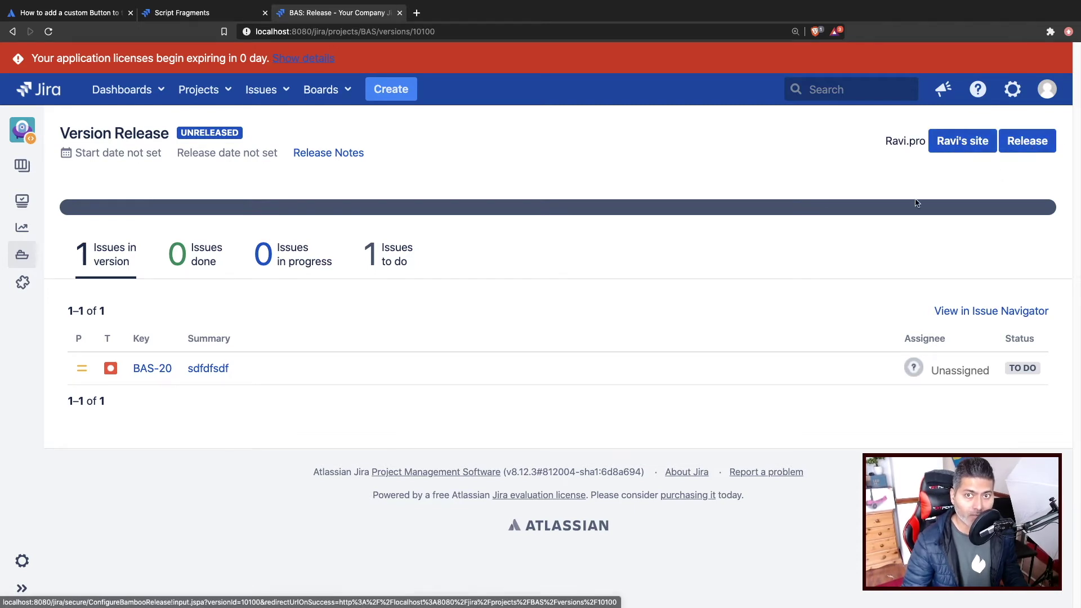
Inspect the Release button's HTML markup for its class attribute, and close the developer tools
right_click(1029, 148)
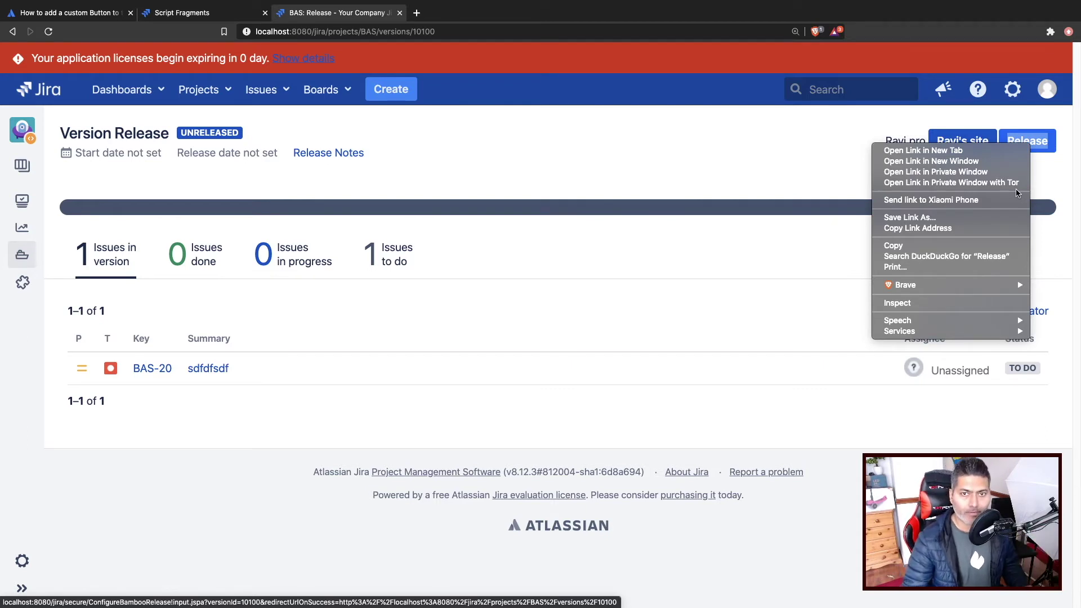
left_click(964, 305)
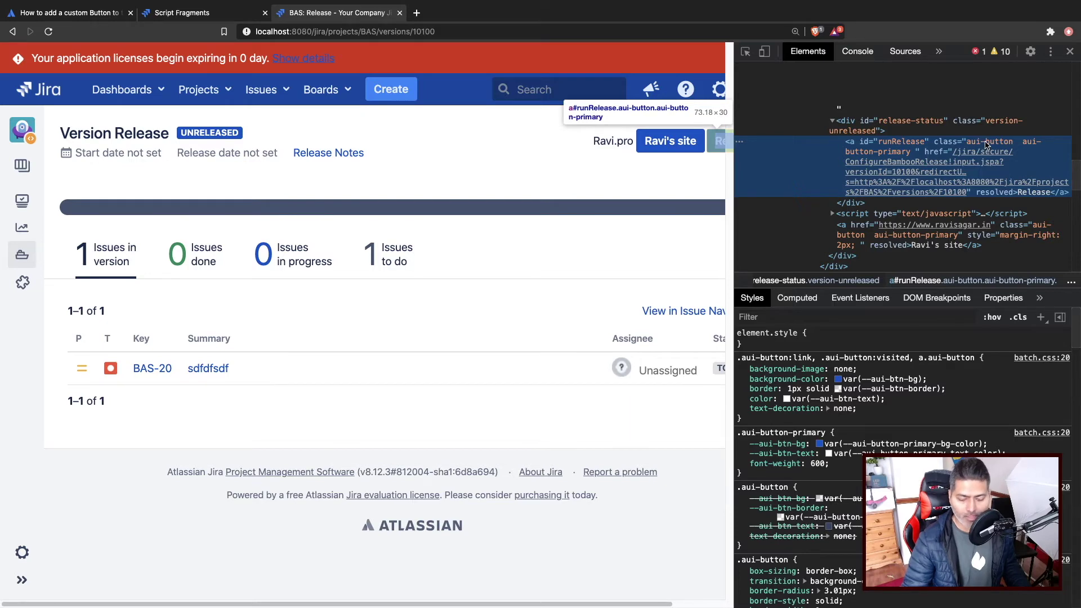
key("super+plus")
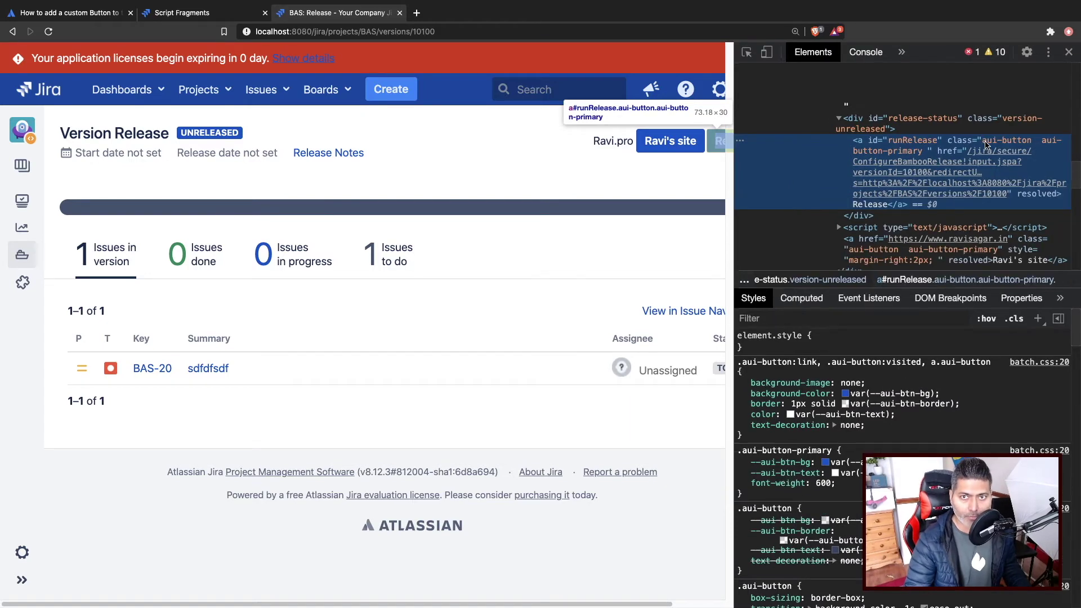
key("super+plus")
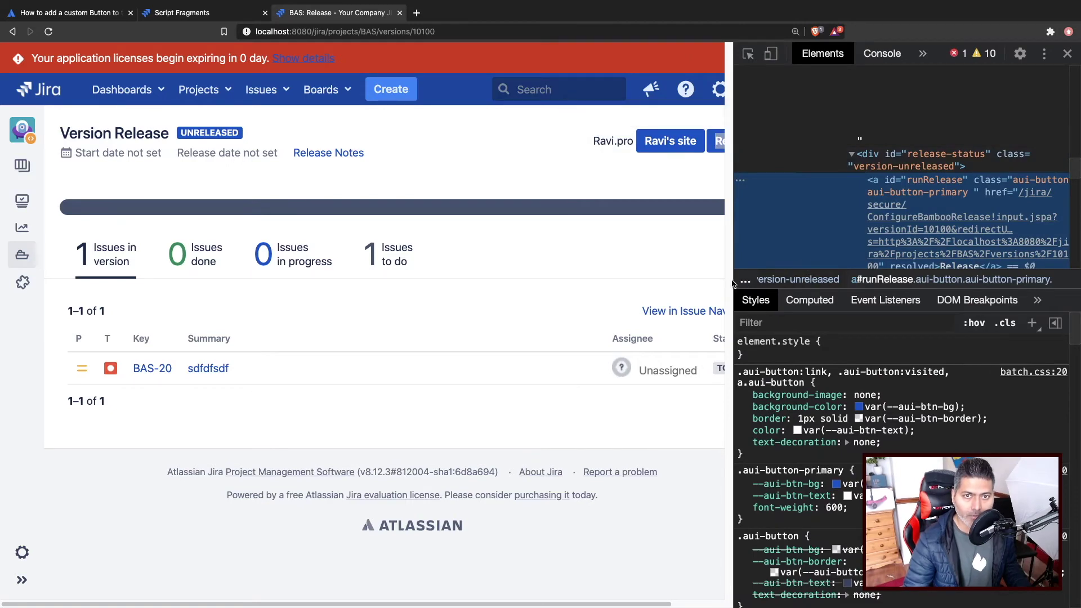
left_click_drag(733, 284, 617, 281)
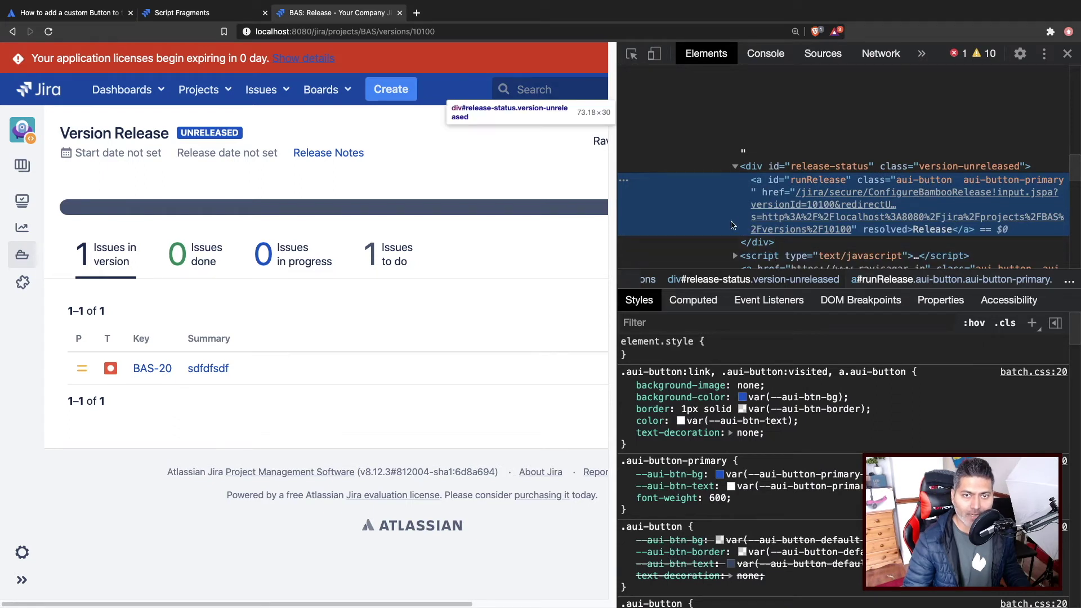
double_click(950, 183)
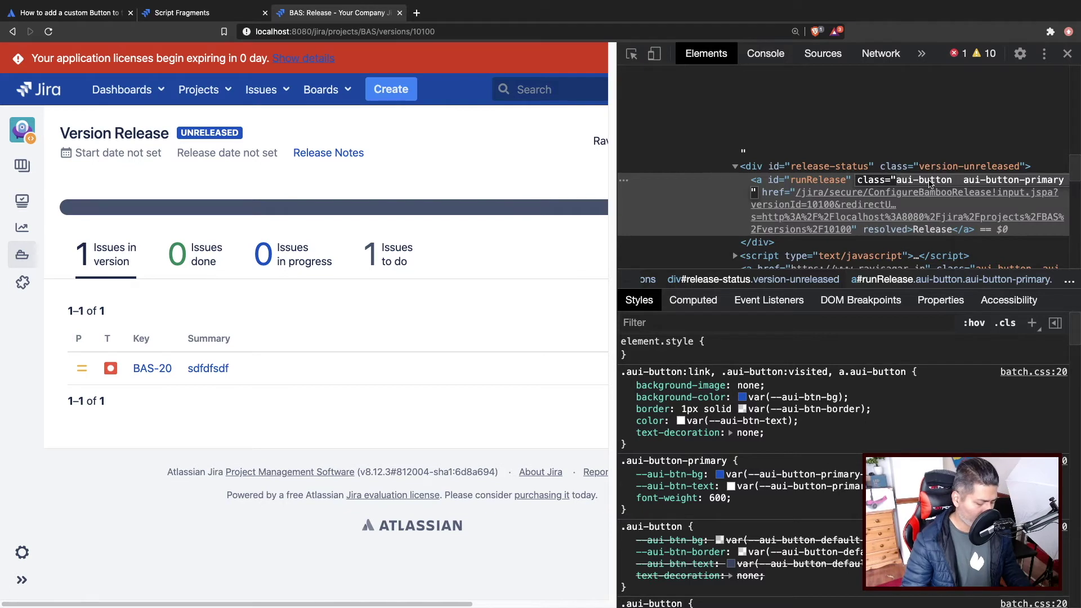
left_click(1067, 54)
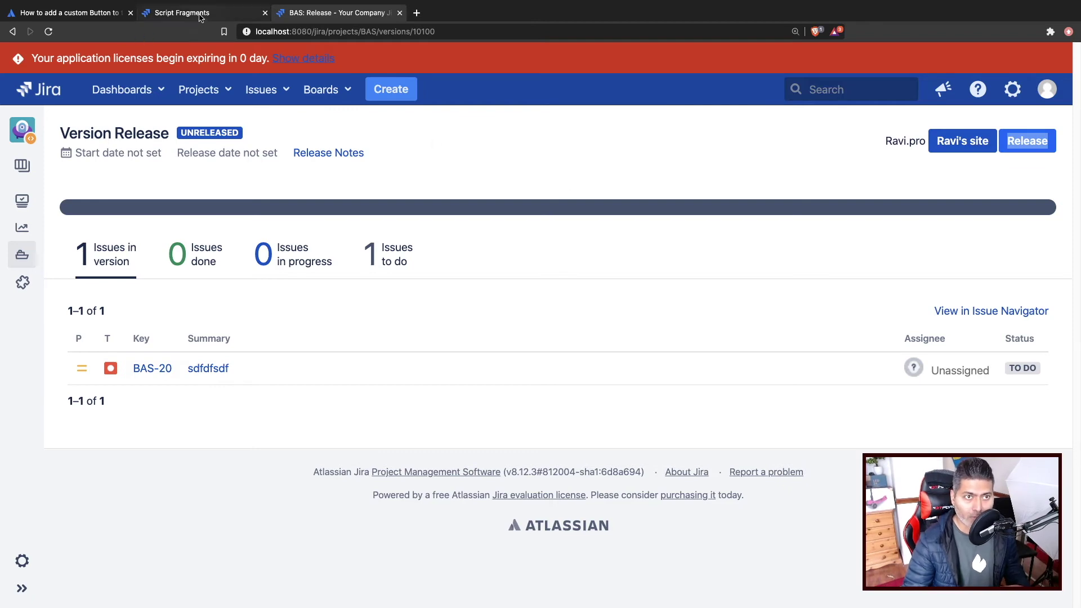
Return to the script fragments and open the "Yet another release web panel" fragment for editing
left_click(198, 14)
scroll(453, 276, "down", 5)
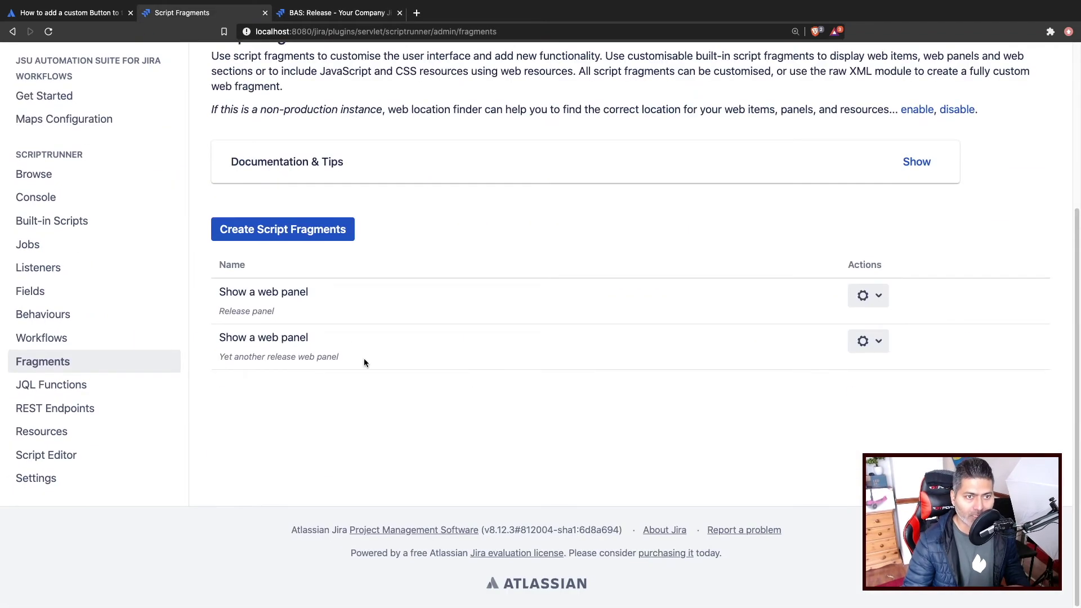
left_click(867, 341)
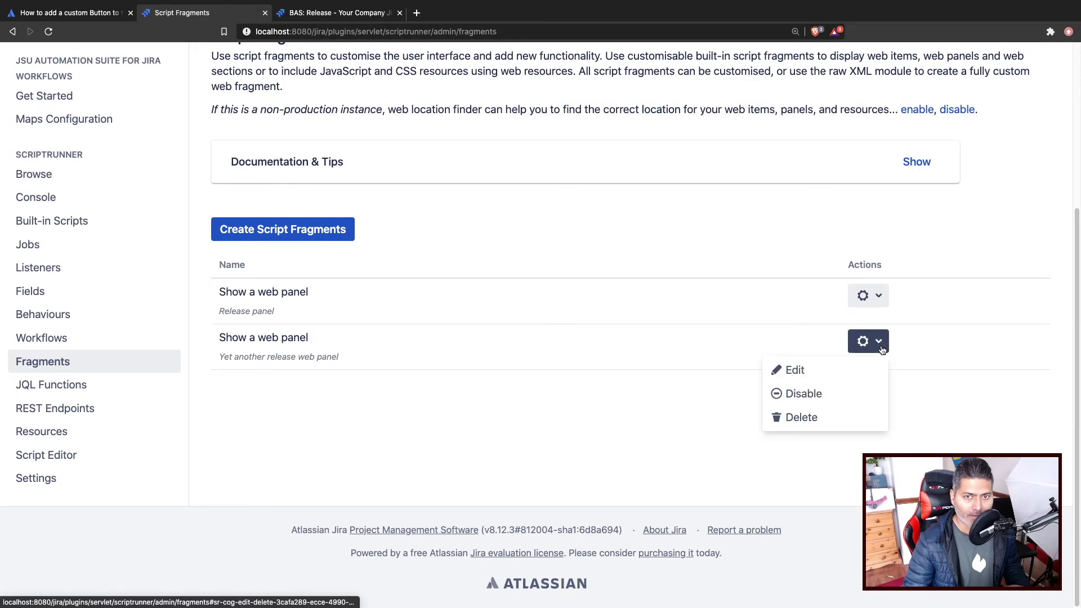
left_click(837, 375)
scroll(724, 407, "down", 5)
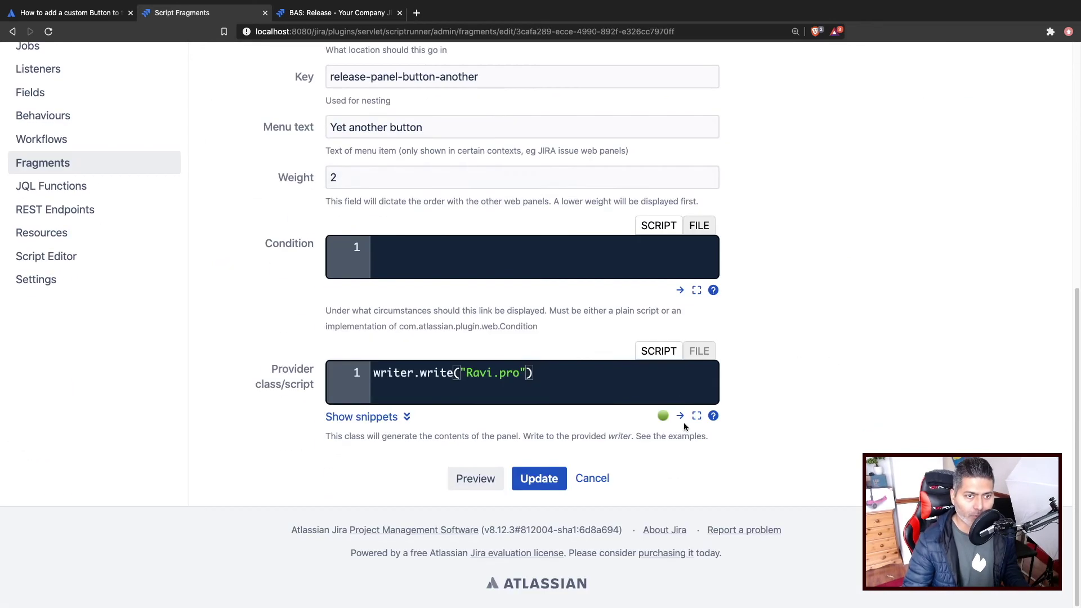
left_click(519, 373)
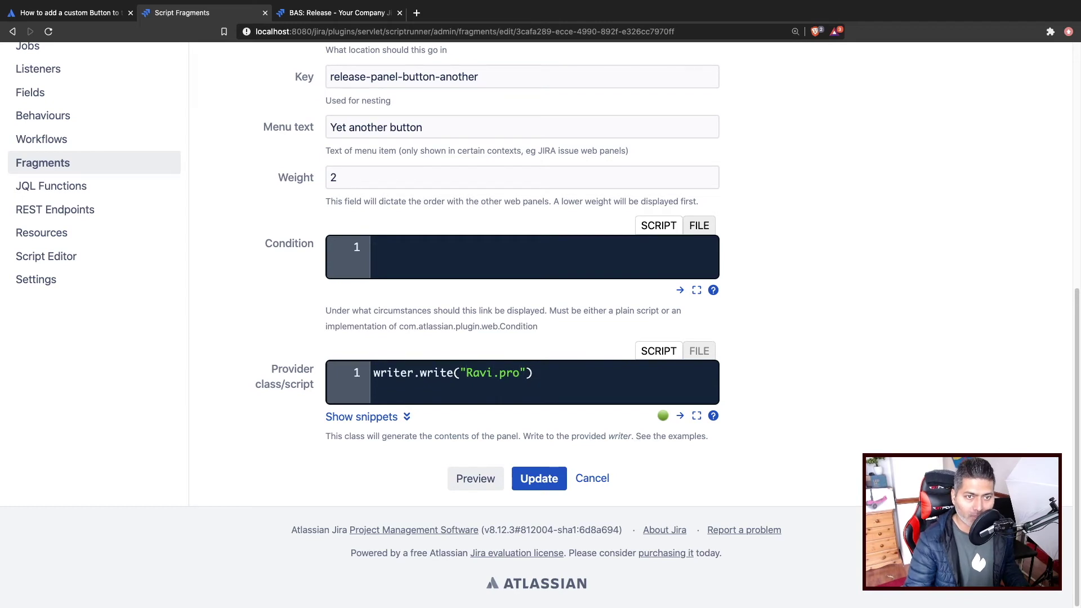
type("<a>")
key("Left")
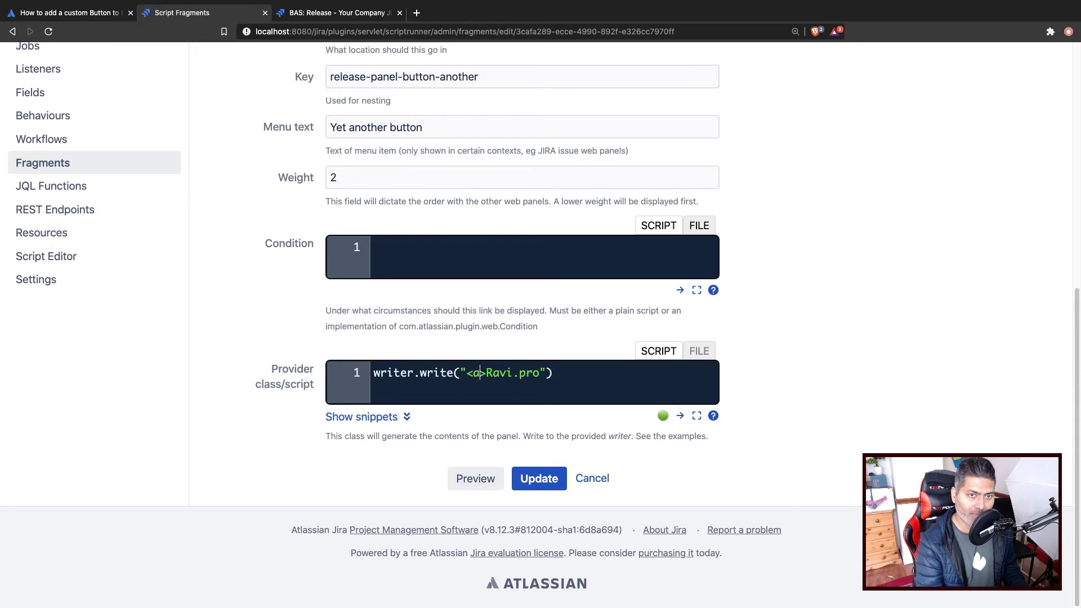
type("hre")
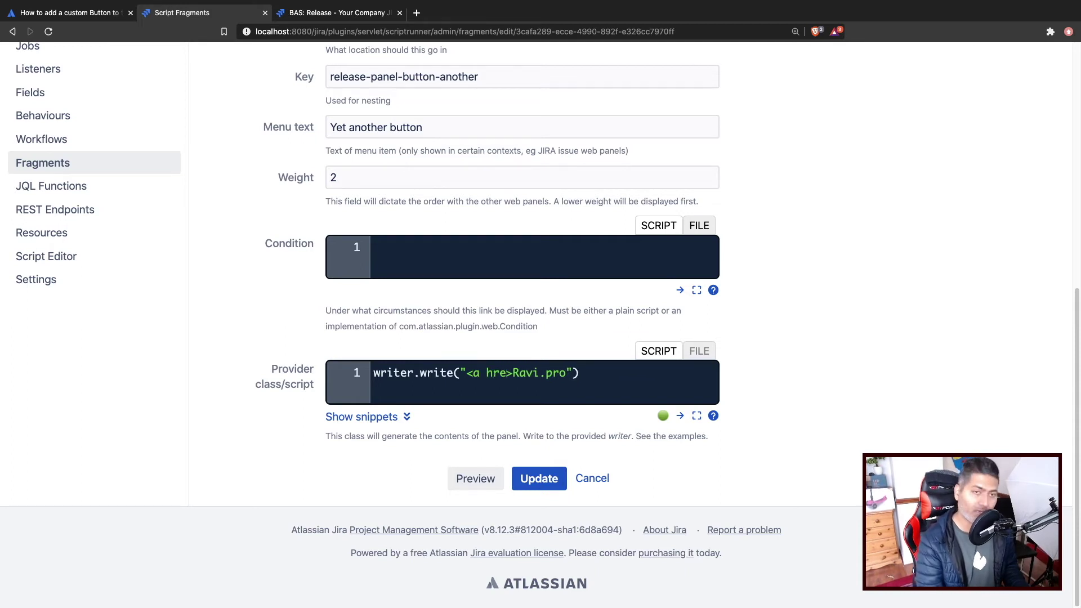
type("f=\"")
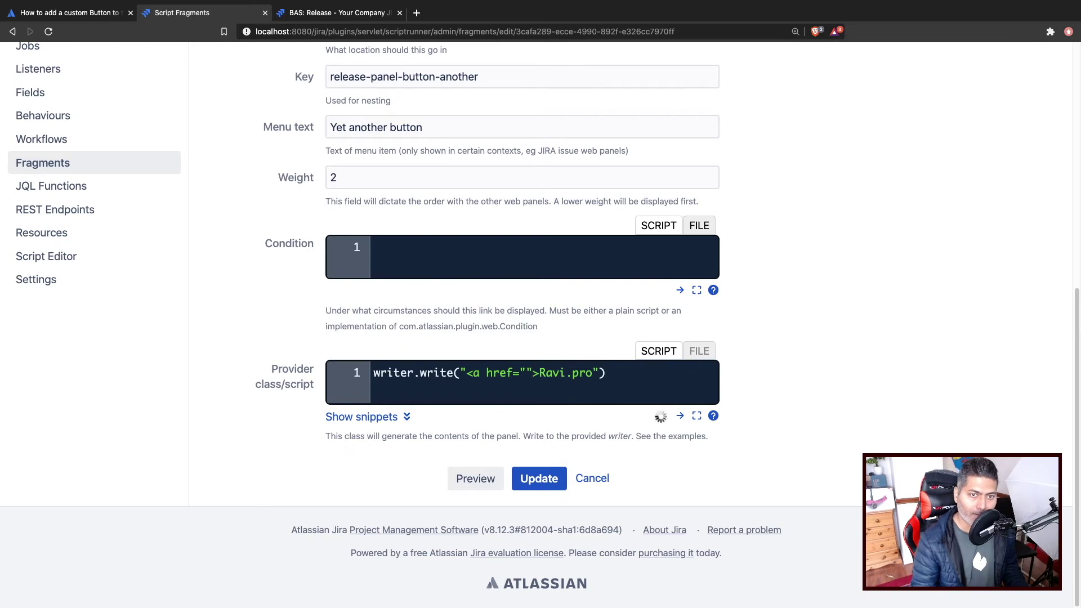
type("https")
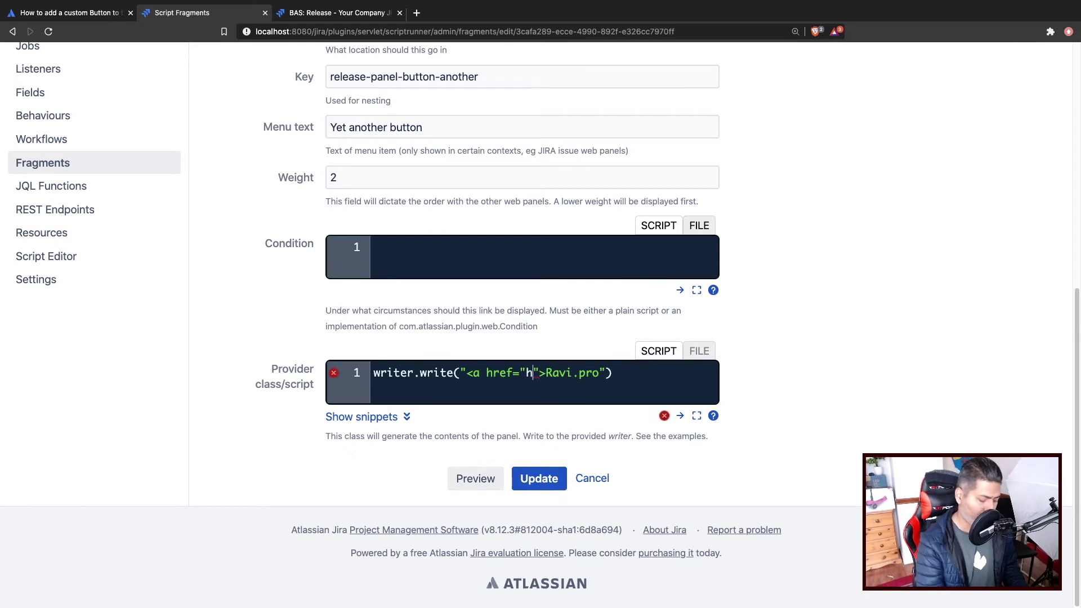
type("://www")
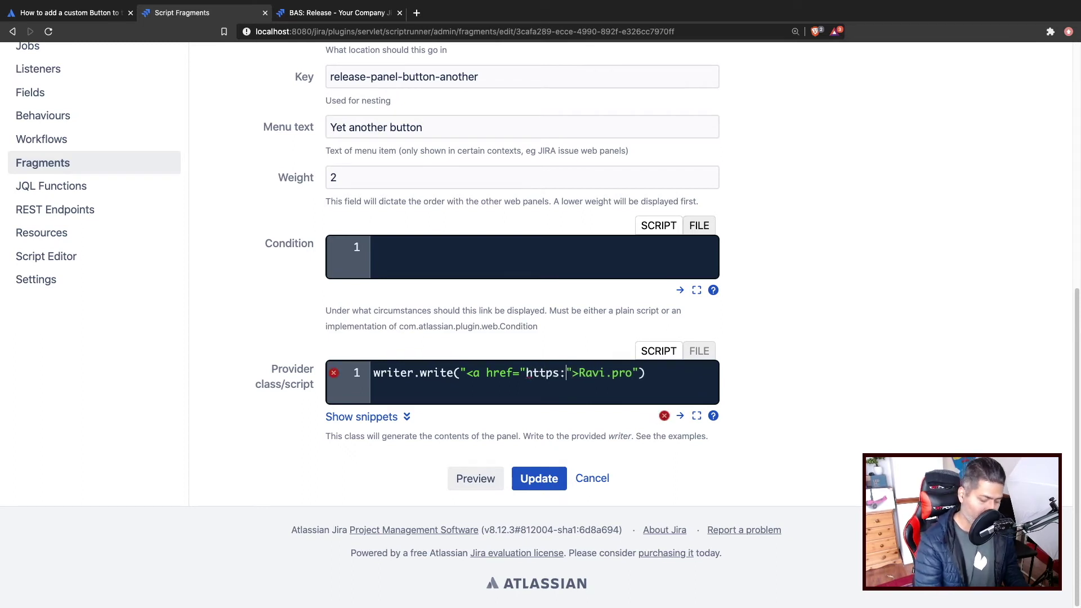
type(".ravi.pro")
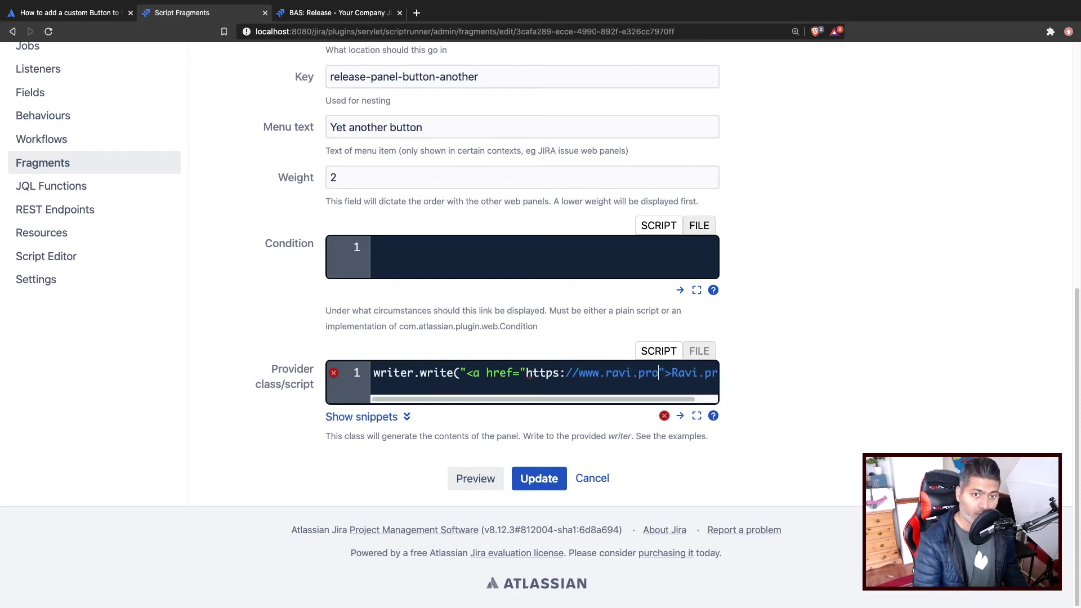
Escape the double quotes around the link's URL in the provider script with backslashes
key("End")
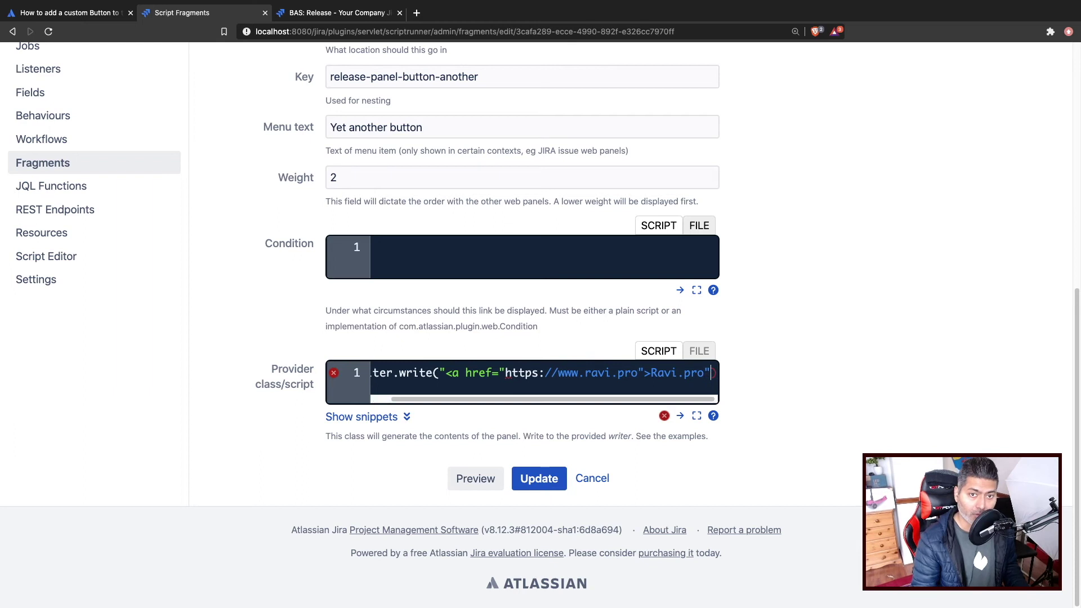
key("Left")
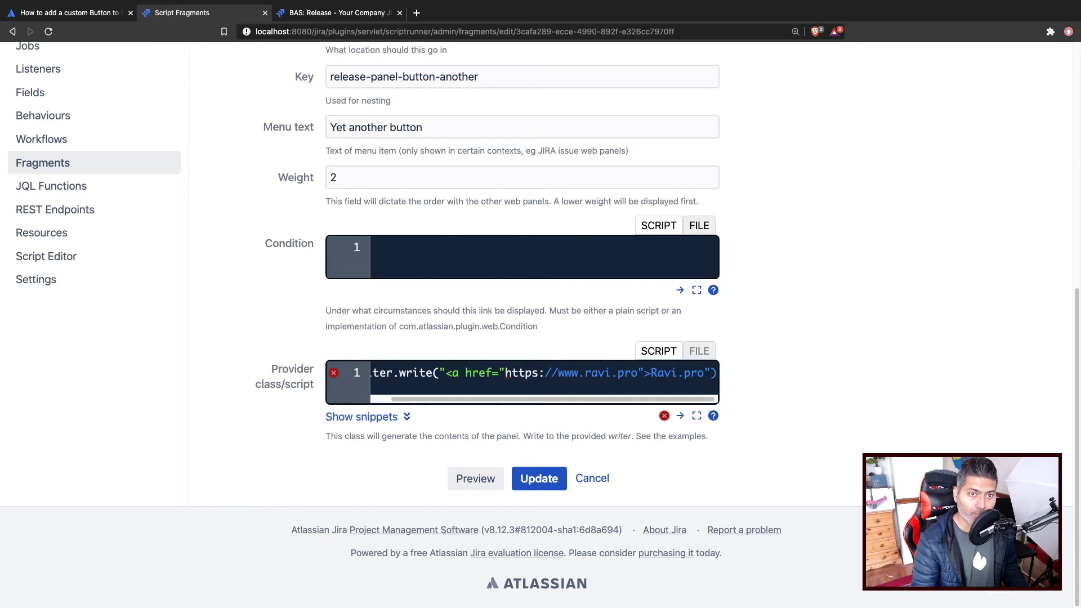
type("\\")
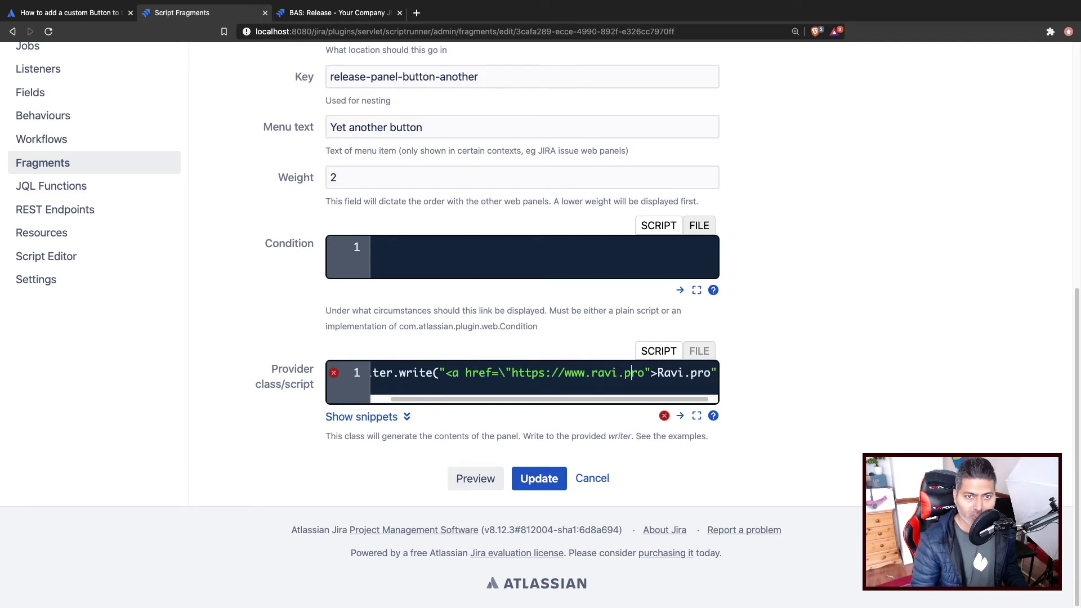
type("\\")
key("Right")
key("Right")
key("Right")
key("Right")
key("Right")
key("Right")
key("Right")
key("Right")
key("Right")
key("Right")
key("Right")
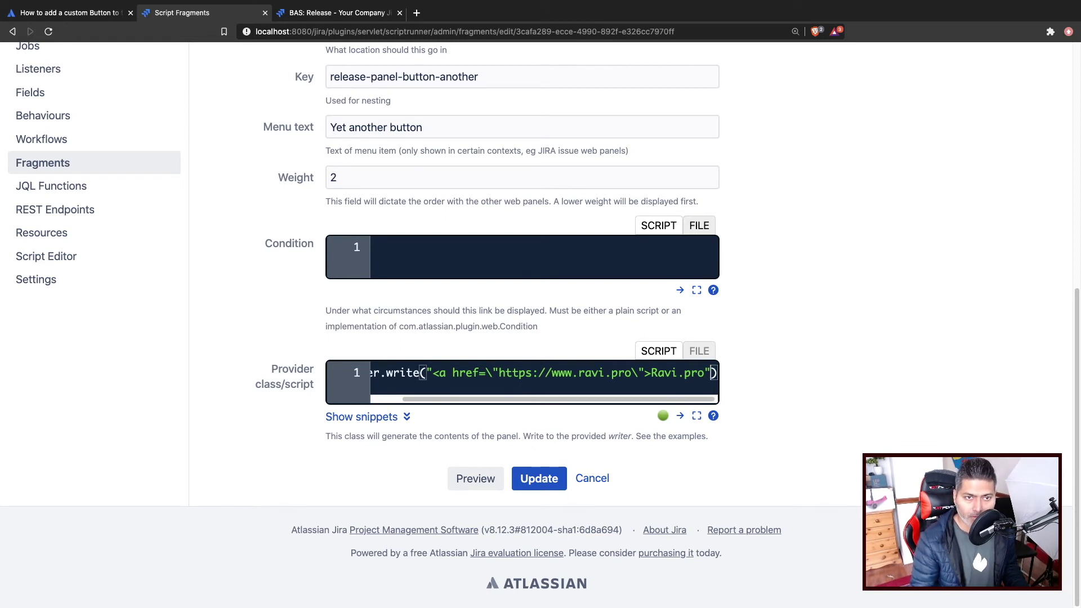
Close the link with </a> after the Ravi.pro text in the provider script
left_click(705, 373)
type("<")
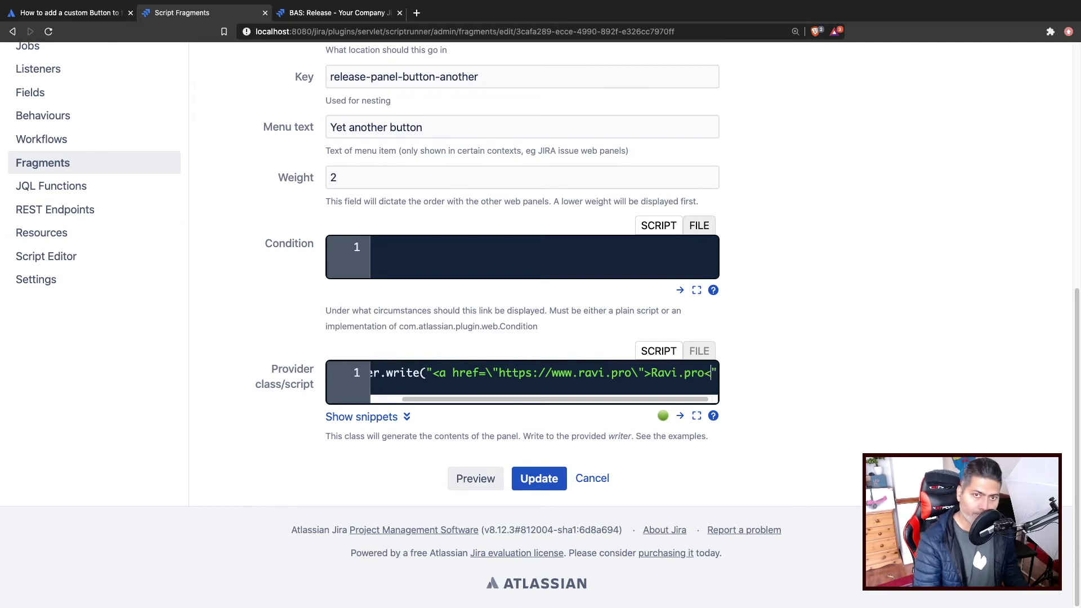
type("/a")
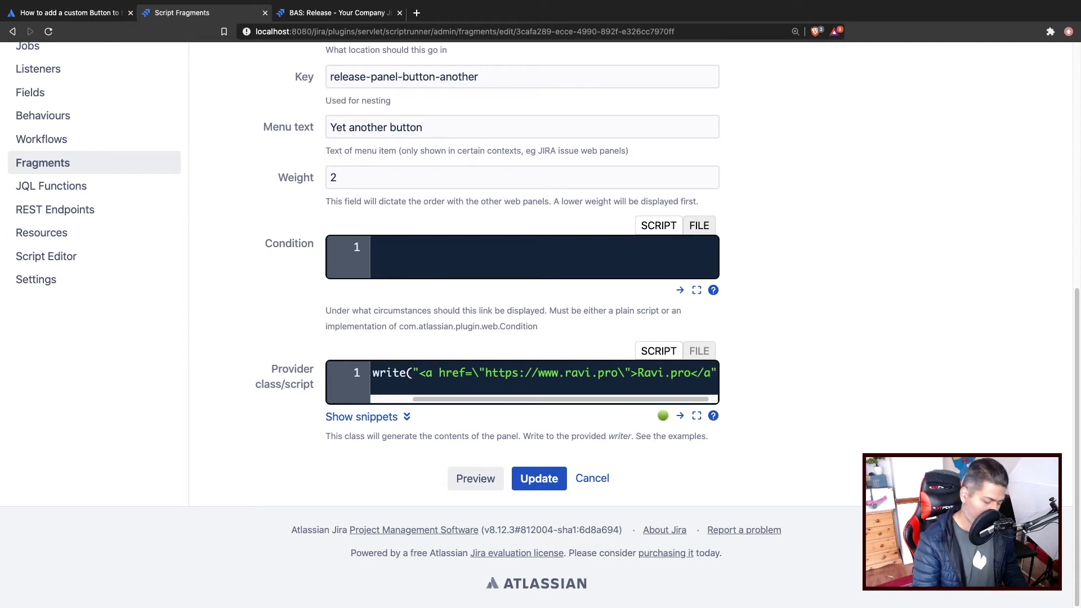
type(">")
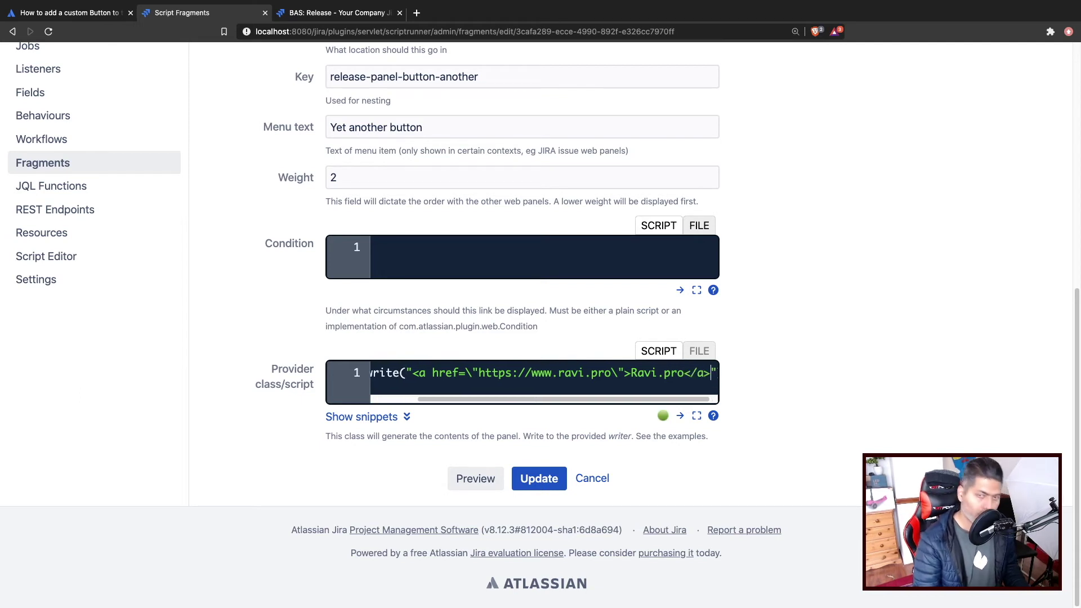
Widen the provider script editor and give the link an escaped class attribute with aui-button and aui-button-primary
left_click(679, 416)
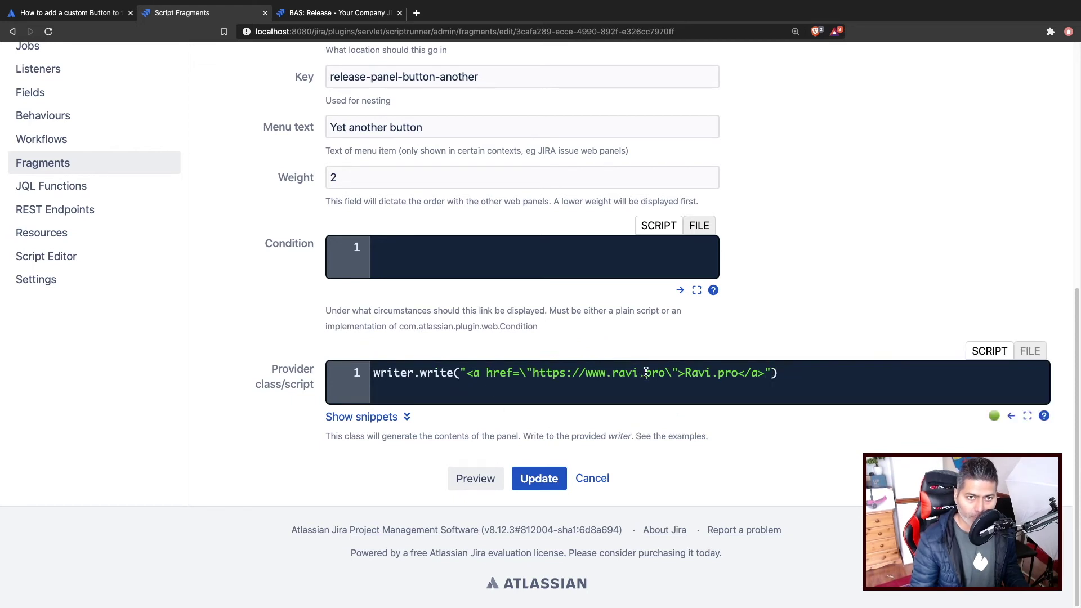
left_click(678, 372)
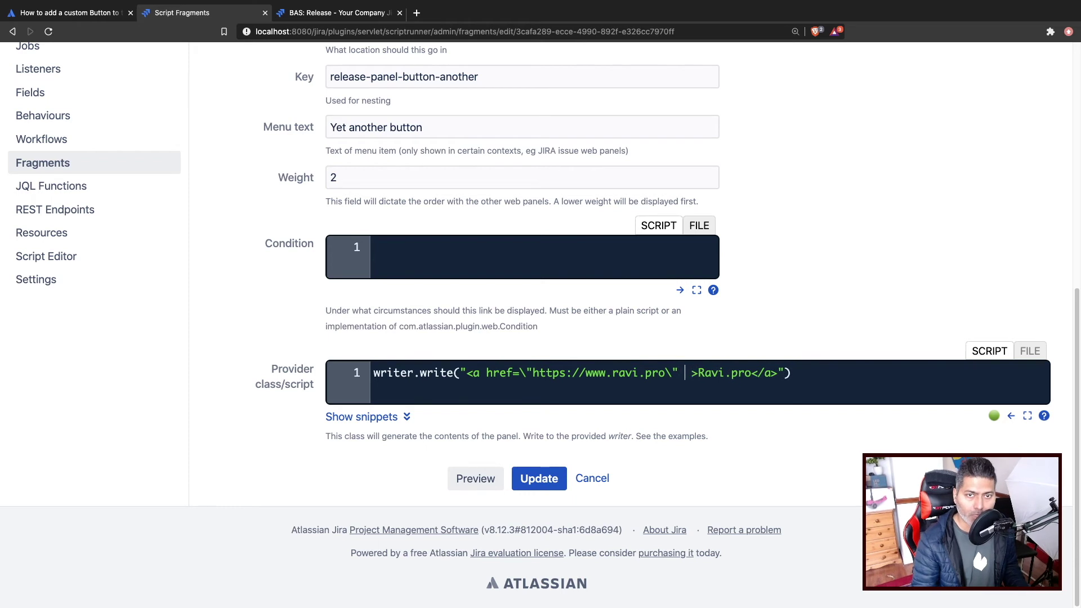
type("class")
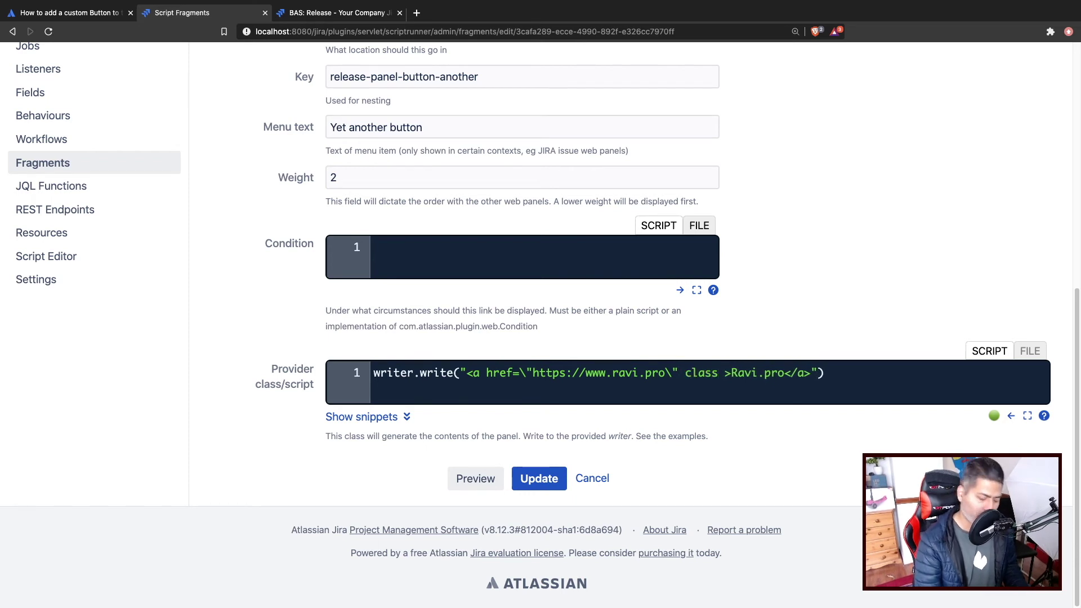
type("=\"\"")
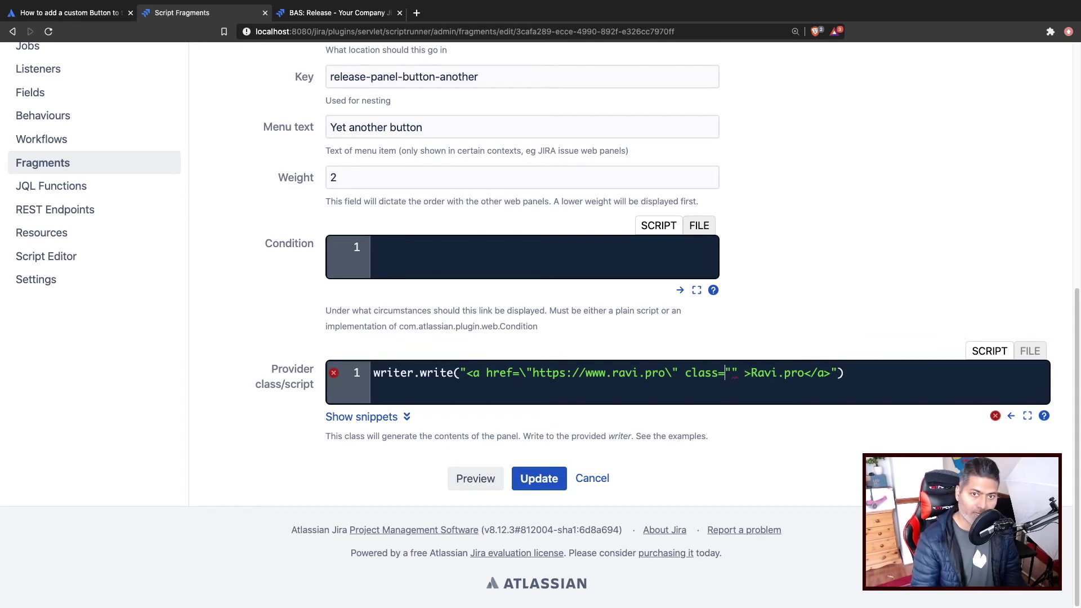
type("\\\" \\")
key("Left")
type("aui-button  aui-button-primary")
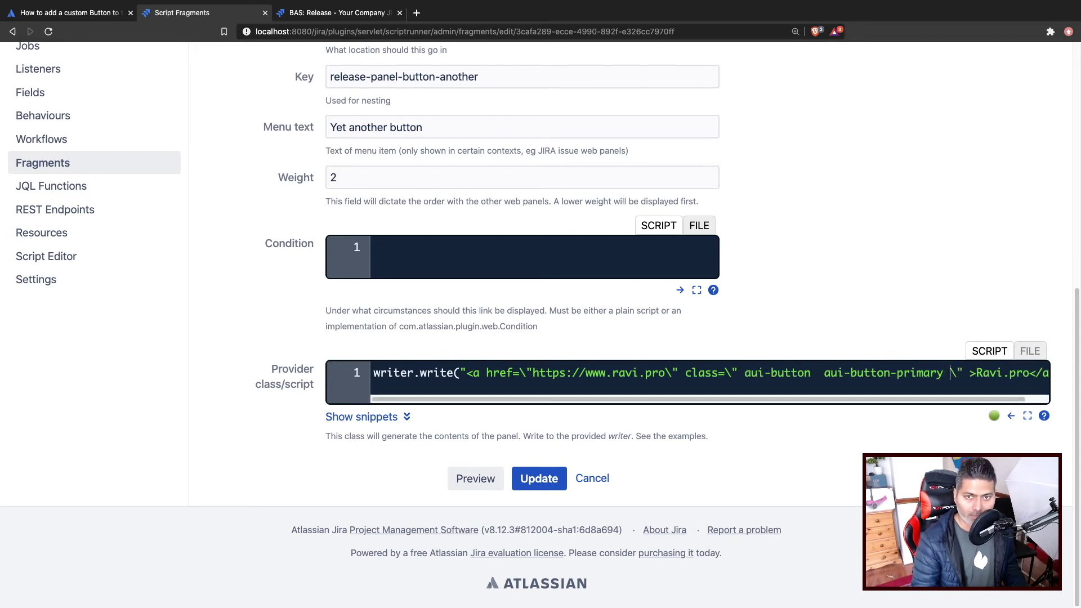
Update the fragment and reload the version page to check the styled Ravi.pro button
left_click(515, 488)
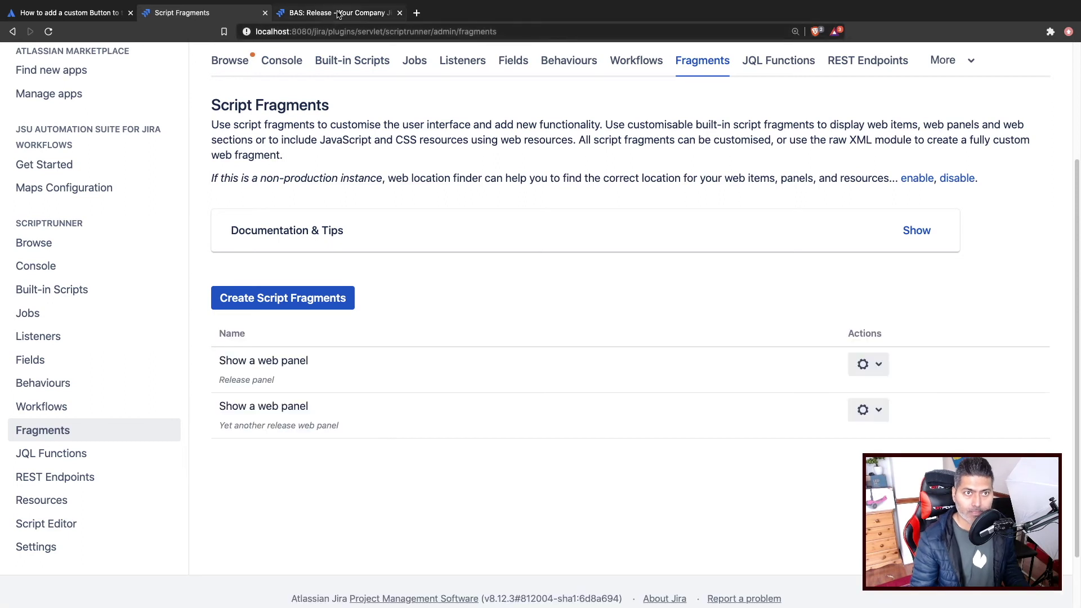
left_click(337, 14)
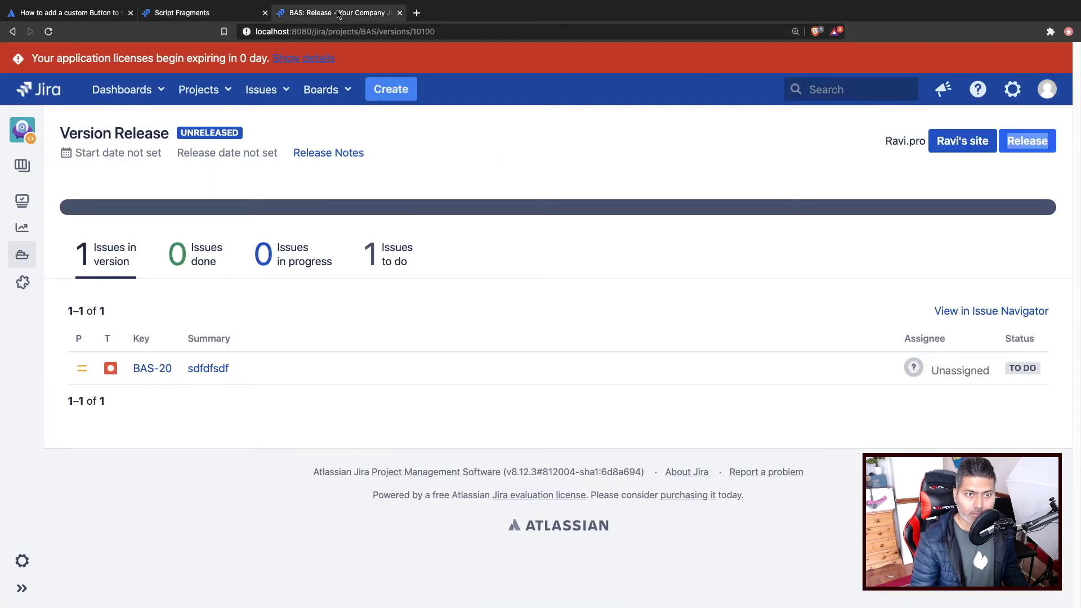
left_click(49, 32)
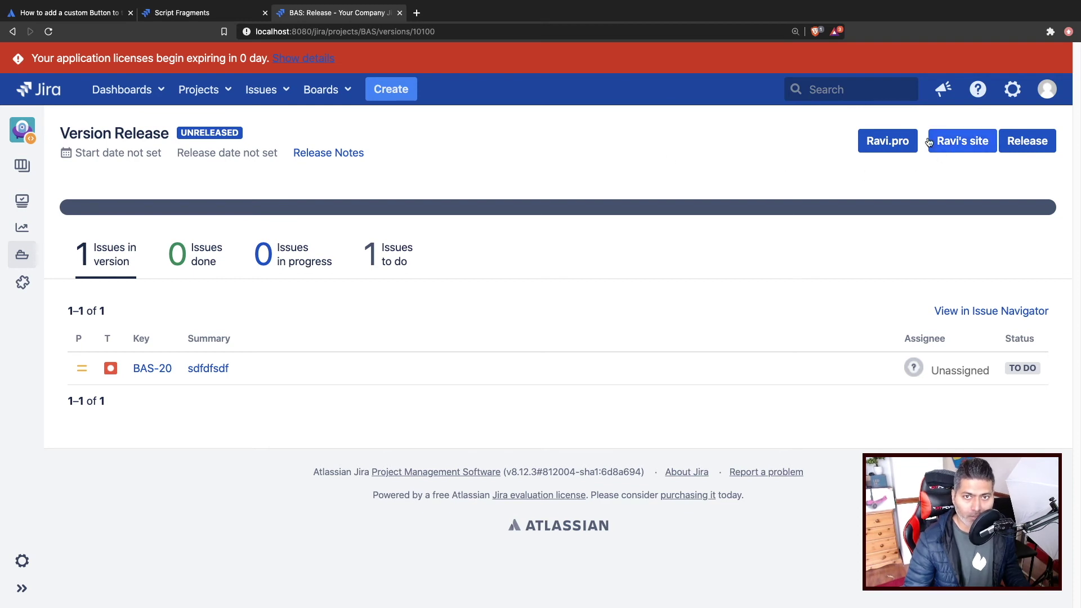
Return to the script fragments and reopen the "Yet another release web panel" fragment for editing
left_click(197, 15)
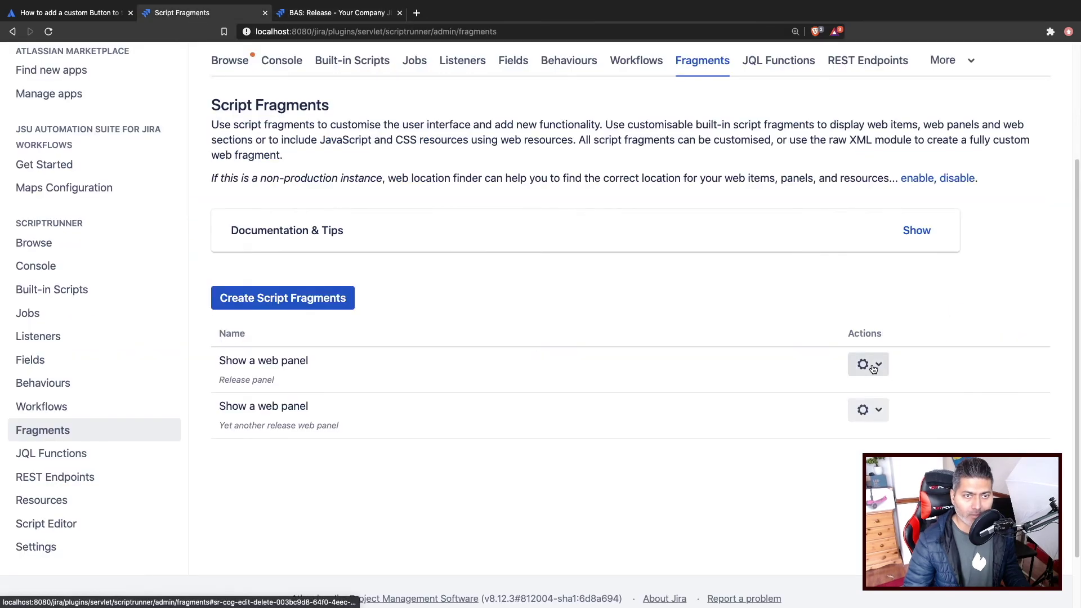
left_click(867, 410)
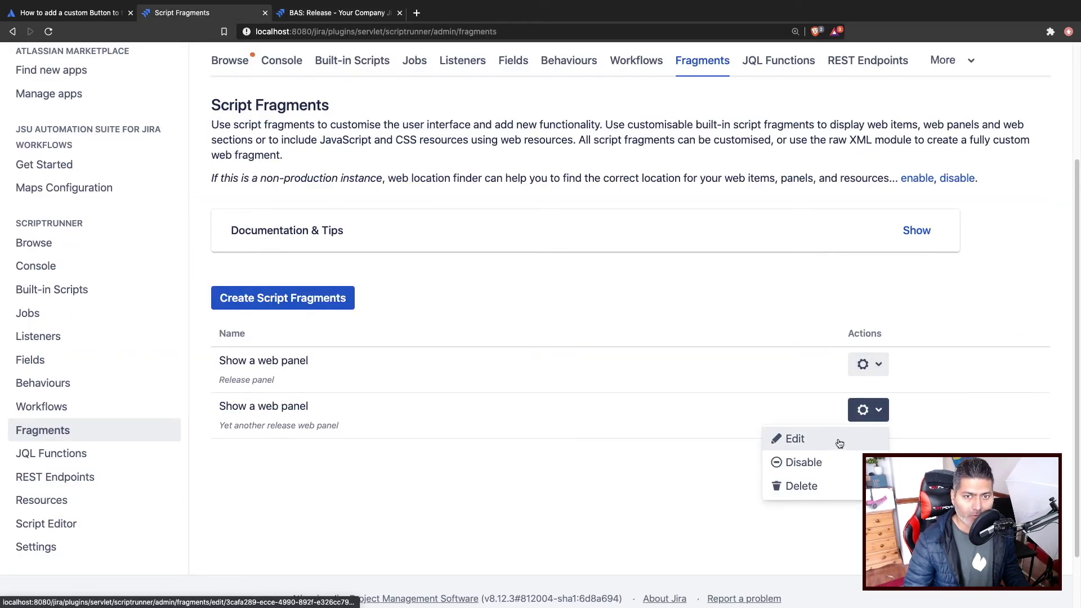
left_click(838, 442)
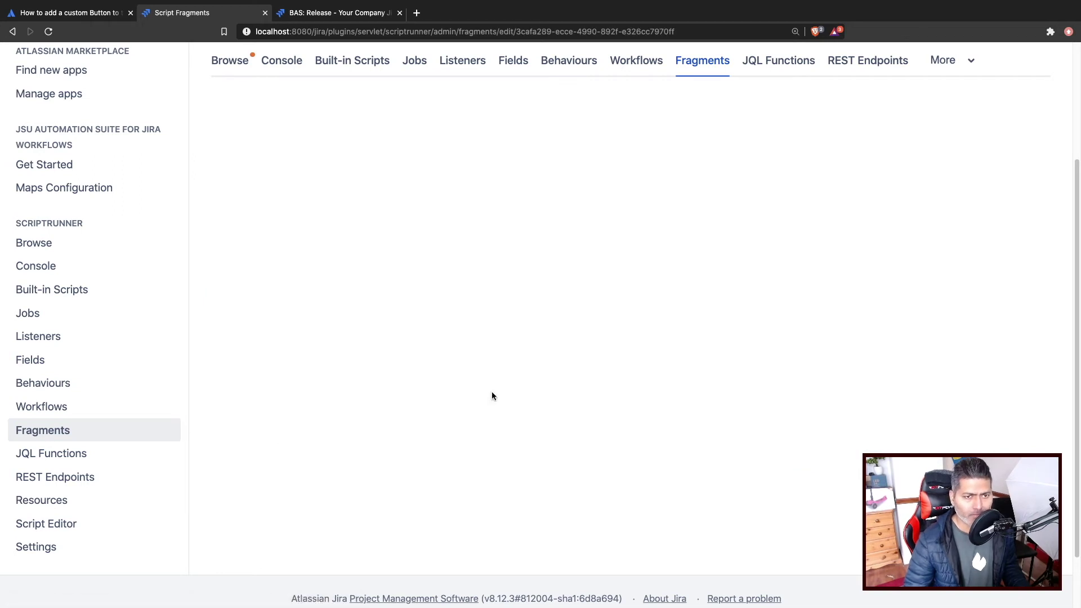
Try to update the fragment with a weight of -1
left_click(708, 444)
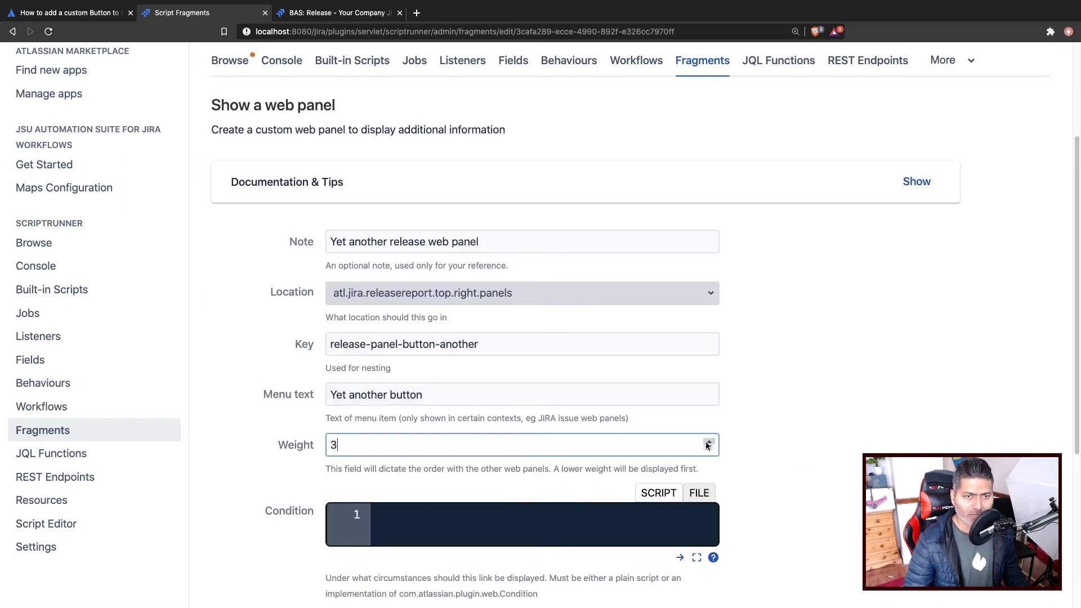
left_click(709, 449)
left_click(709, 448)
left_click(710, 448)
left_click(709, 448)
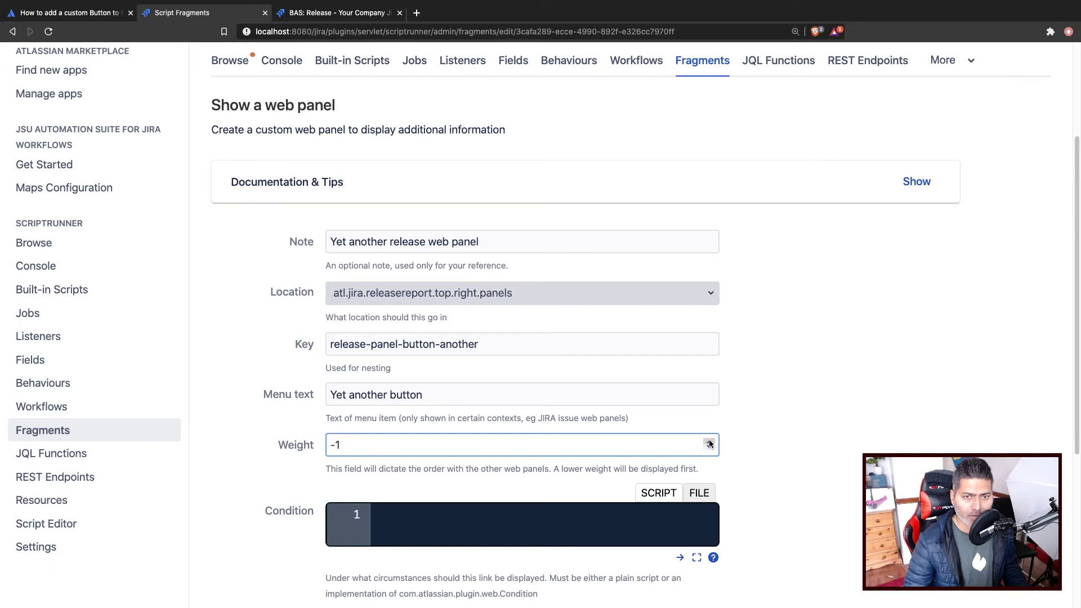
scroll(488, 481, "down", 5)
left_click(536, 483)
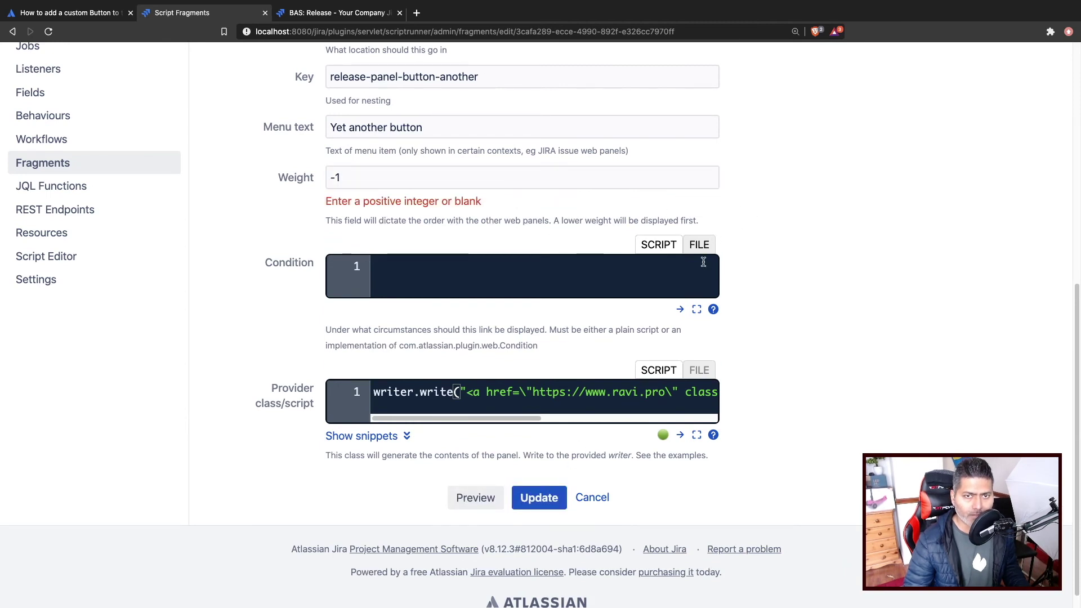
Update the fragment with a blank weight and reload the version page to check the button order
left_click(634, 172)
key("BackSpace")
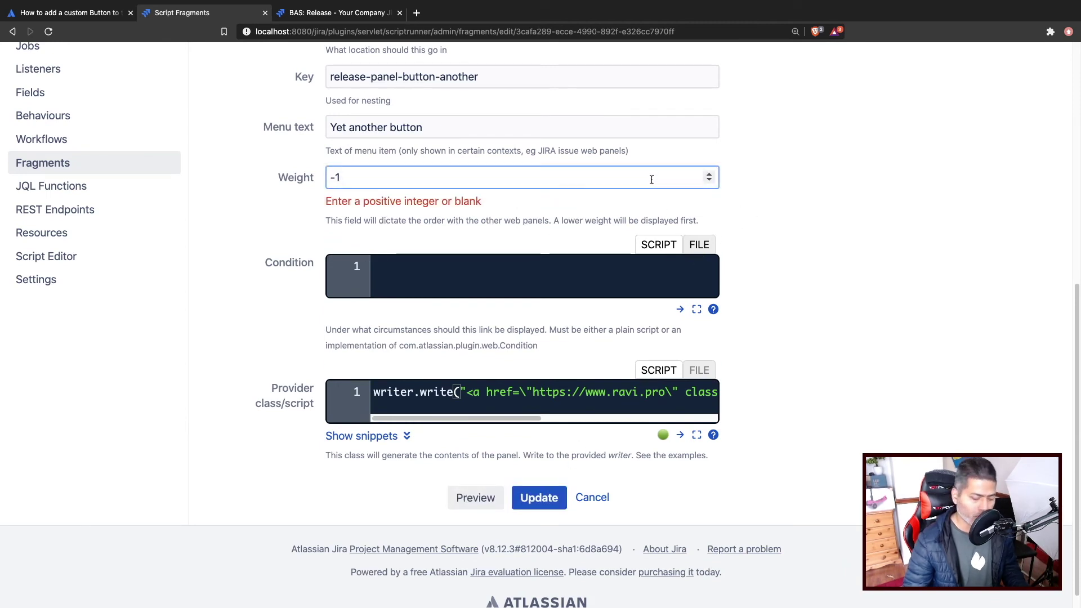
key("BackSpace")
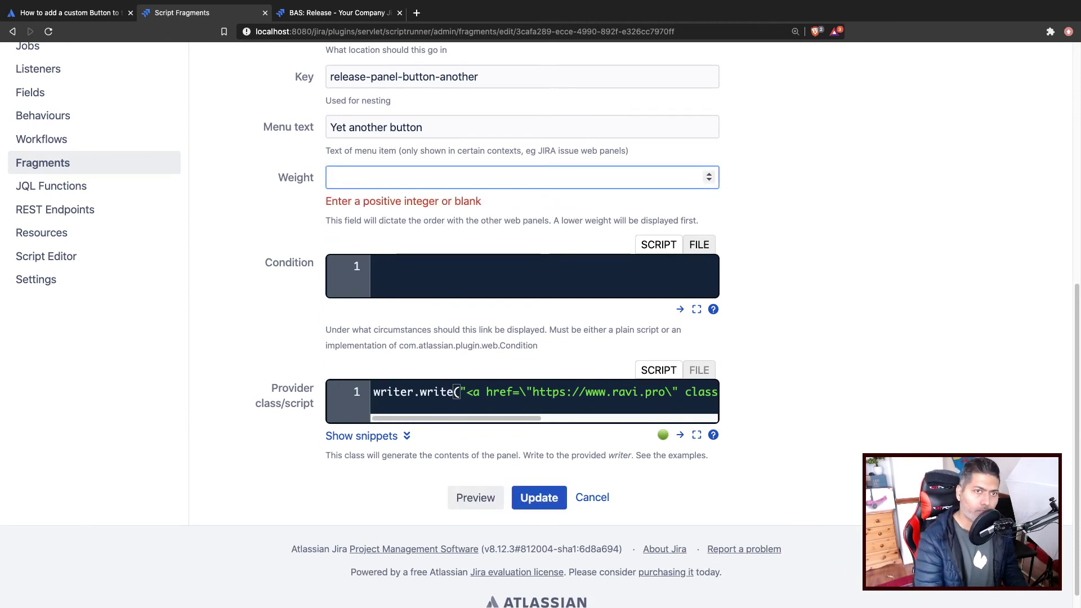
left_click(536, 503)
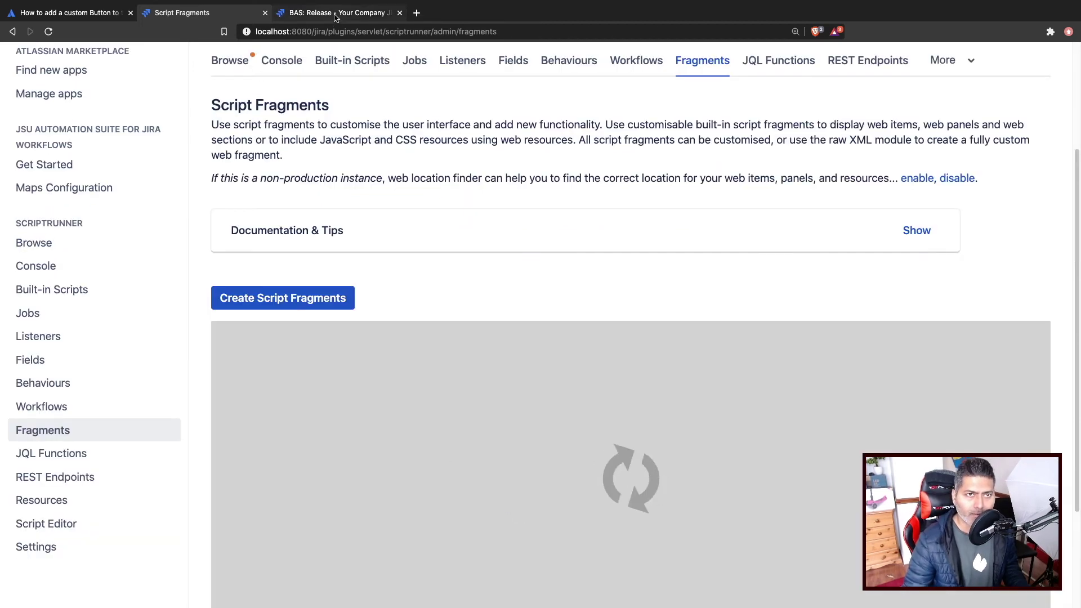
left_click(315, 12)
left_click(49, 31)
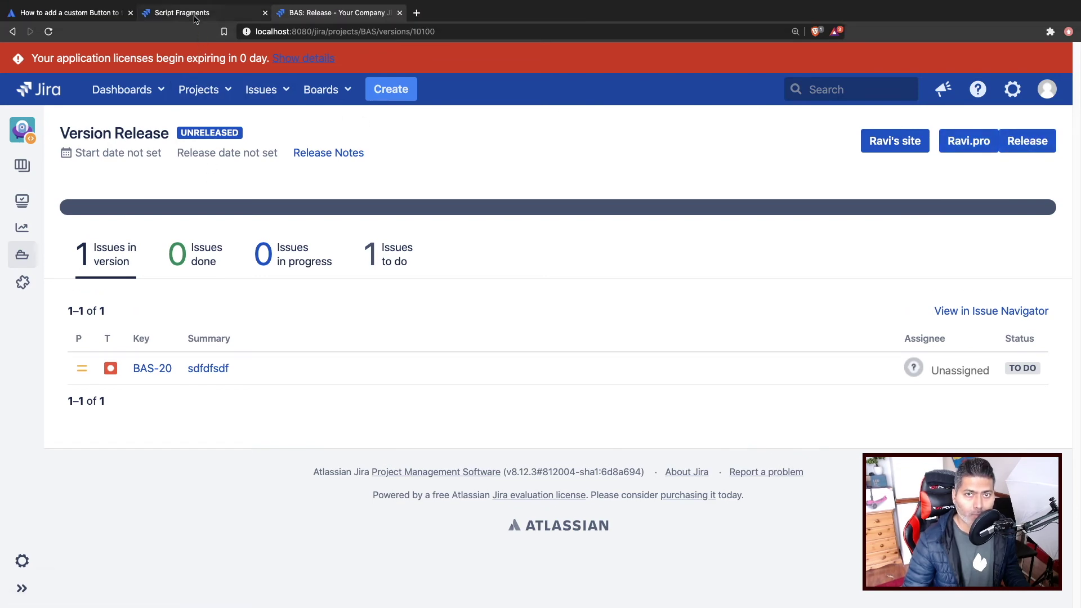
Disable the "Release panel" fragment and reload the version page to check the remaining buttons
left_click(194, 16)
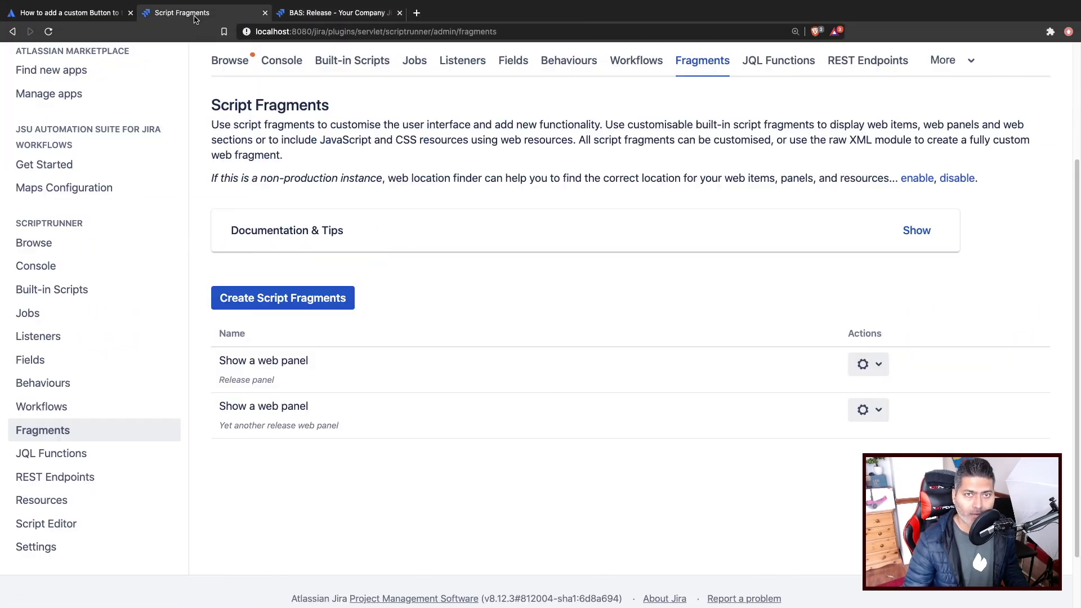
left_click(873, 368)
left_click(805, 415)
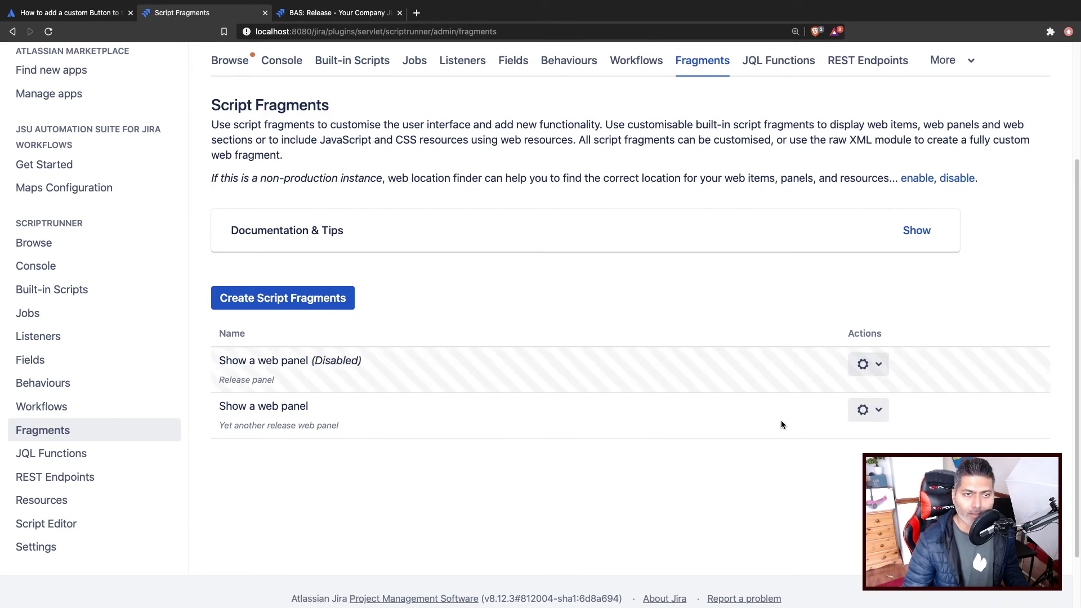
left_click(315, 14)
left_click(48, 32)
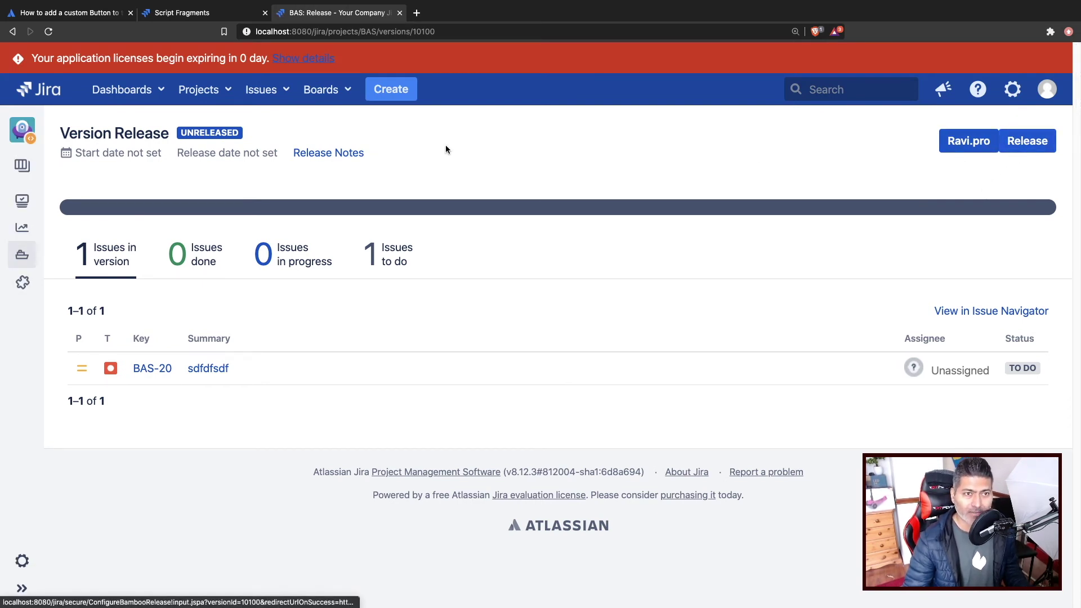
Reopen the "Yet another release web panel" fragment for editing and widen its provider script editor
left_click(174, 17)
left_click(869, 414)
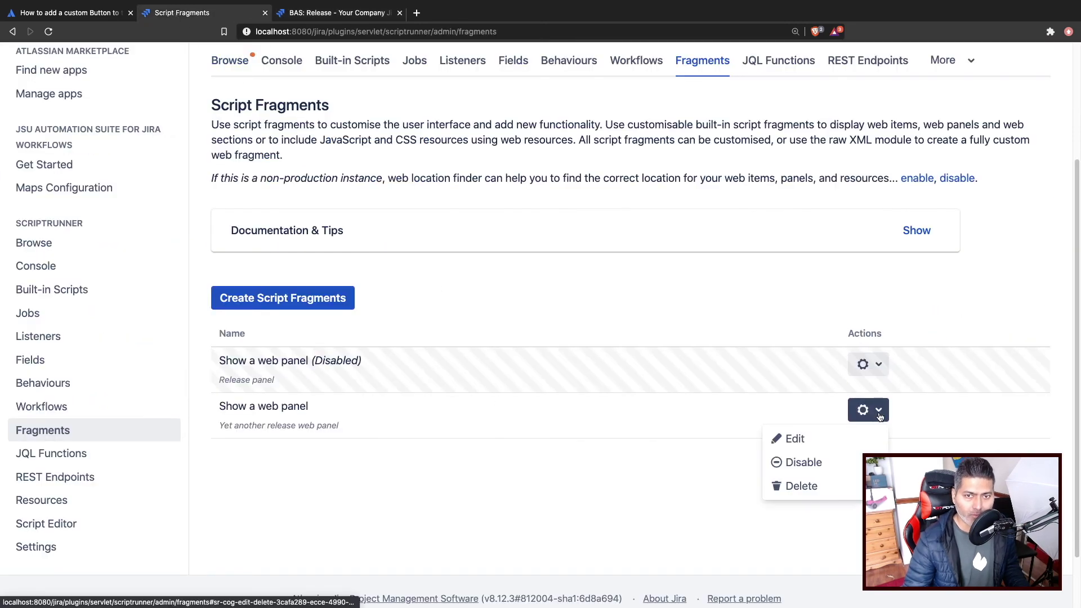
left_click(853, 440)
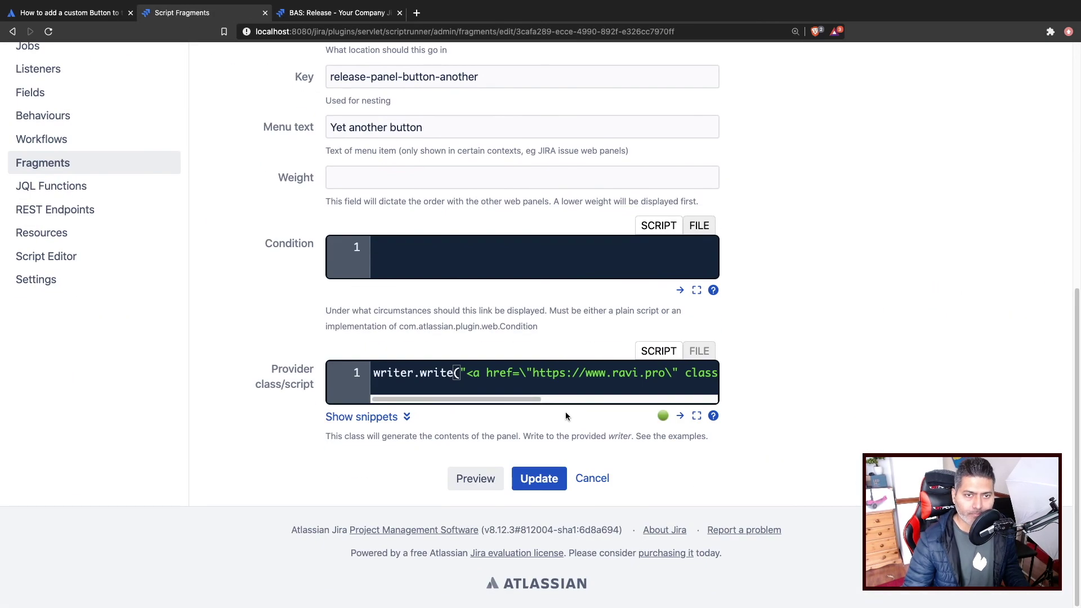
left_click(680, 416)
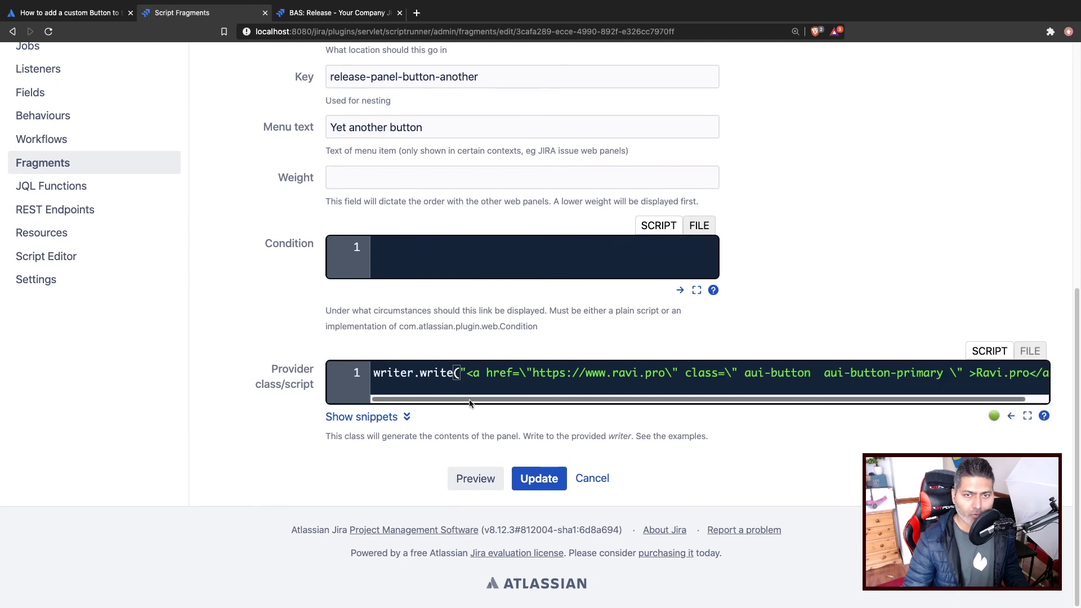
left_click_drag(451, 399, 806, 405)
Add an empty style attribute with escaped quotes after the class attribute of the Ravi.pro link in the provider script
left_click(941, 373)
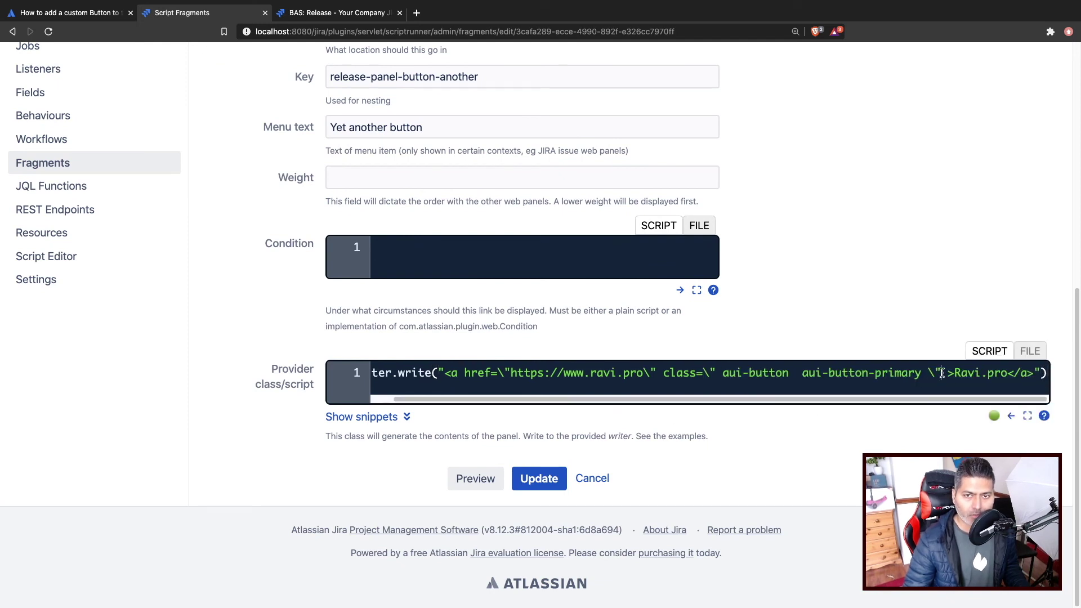
type("sty ")
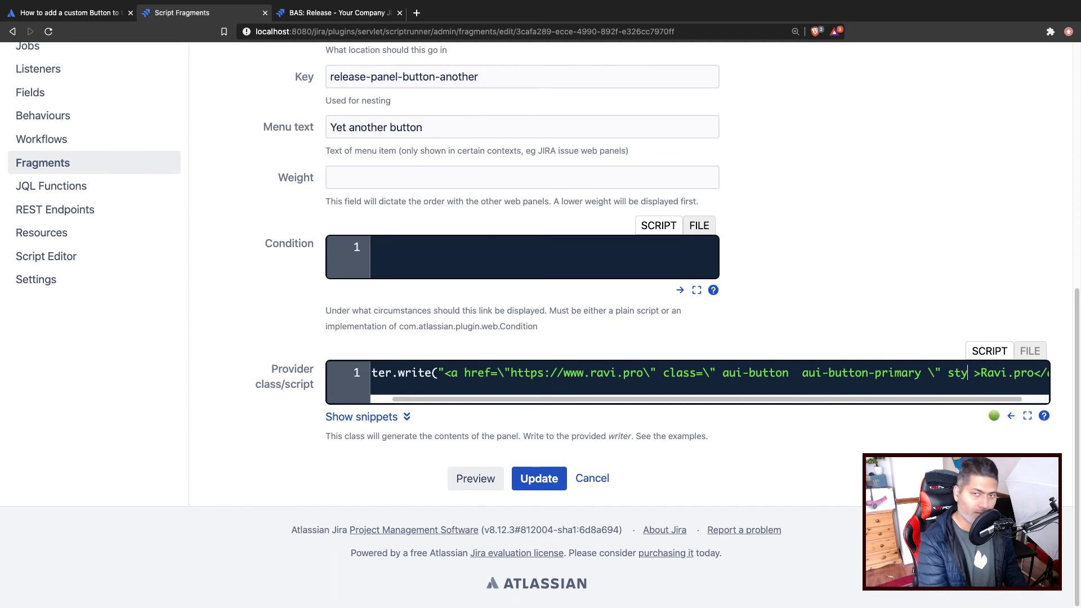
type("le")
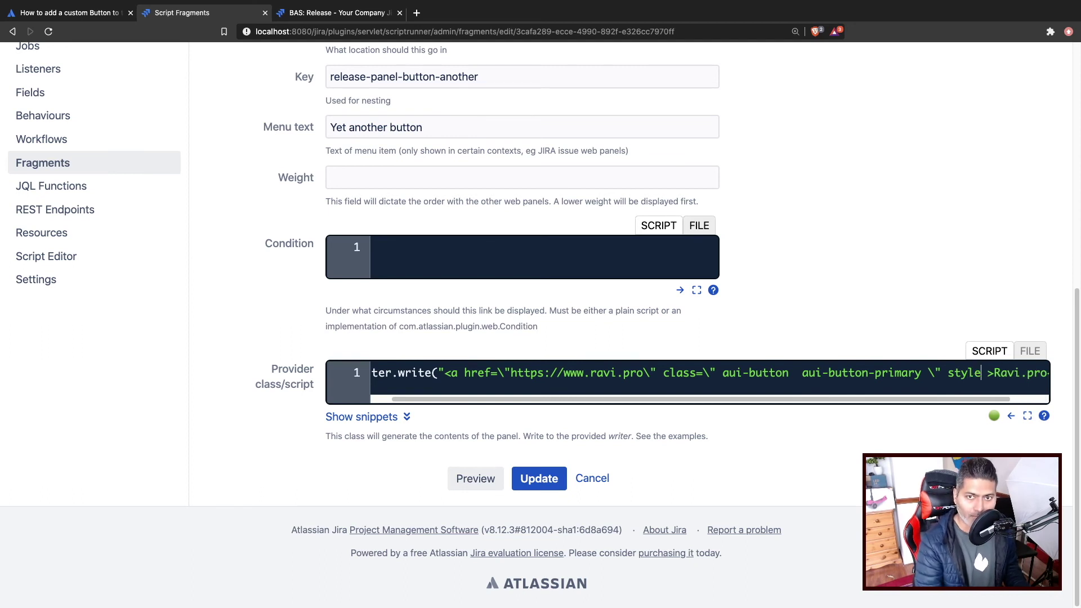
type("=\\")
type("\"\"")
key("Left")
type("\\\" style=")
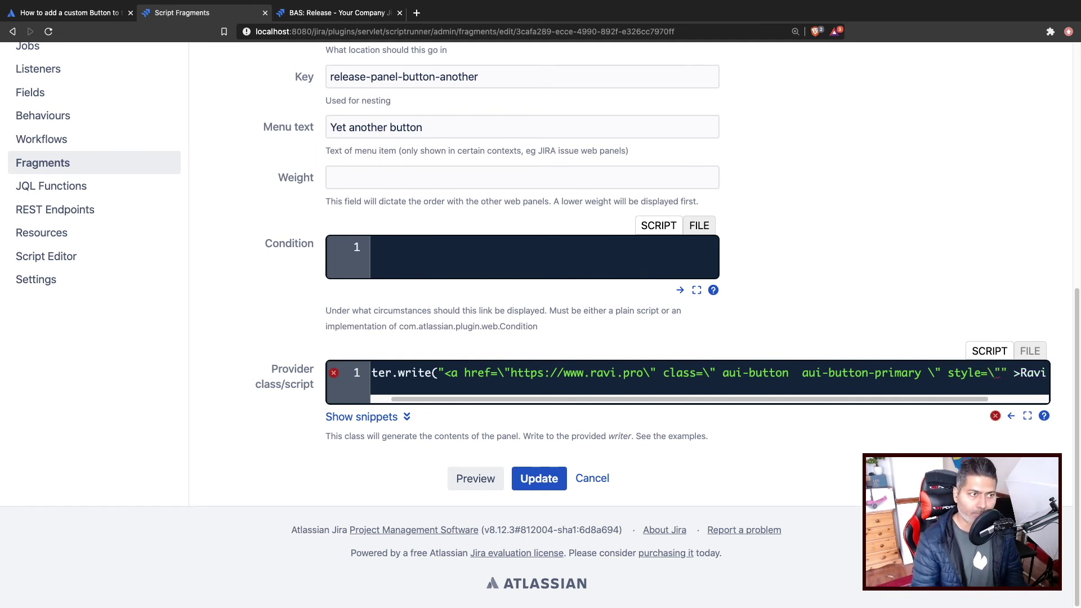
type("\\\"")
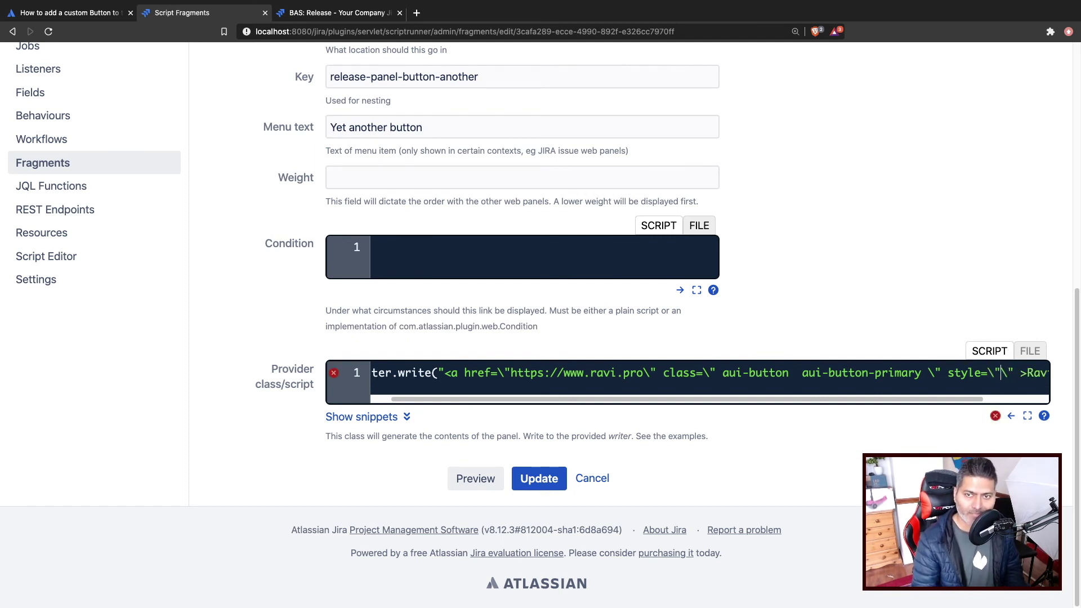
Fill the link's style attribute with "margin-right: 2px;" and update the fragment
type(" margin-")
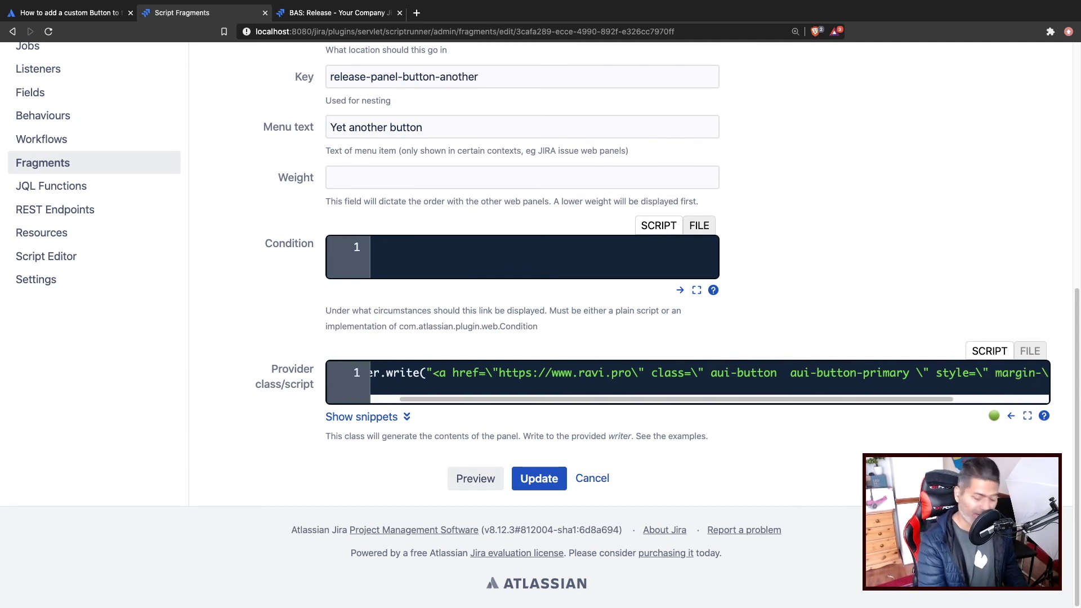
scroll(710, 373, "right", 1)
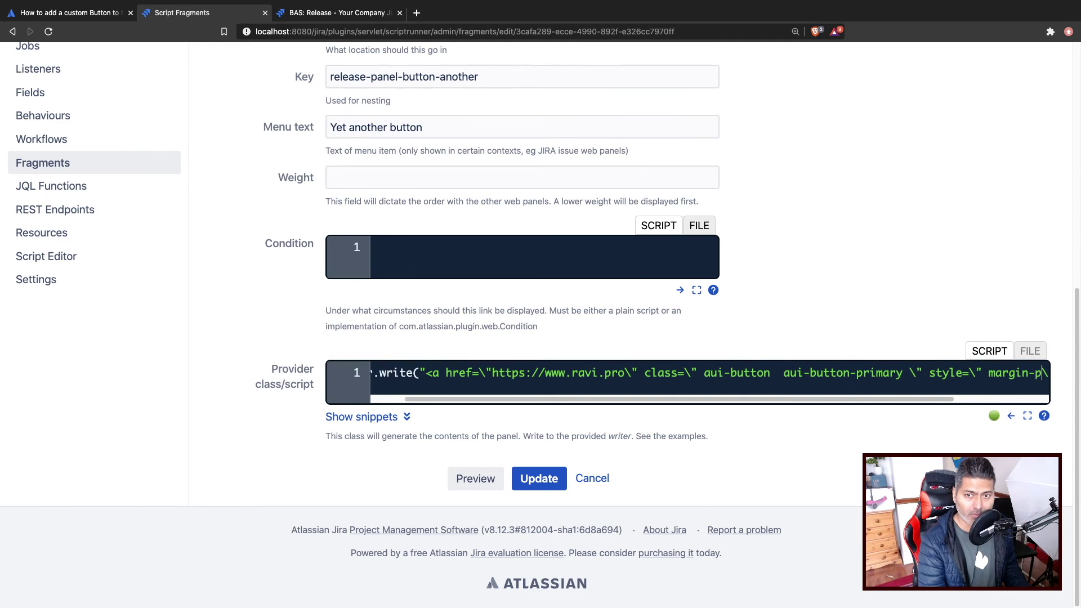
type("right")
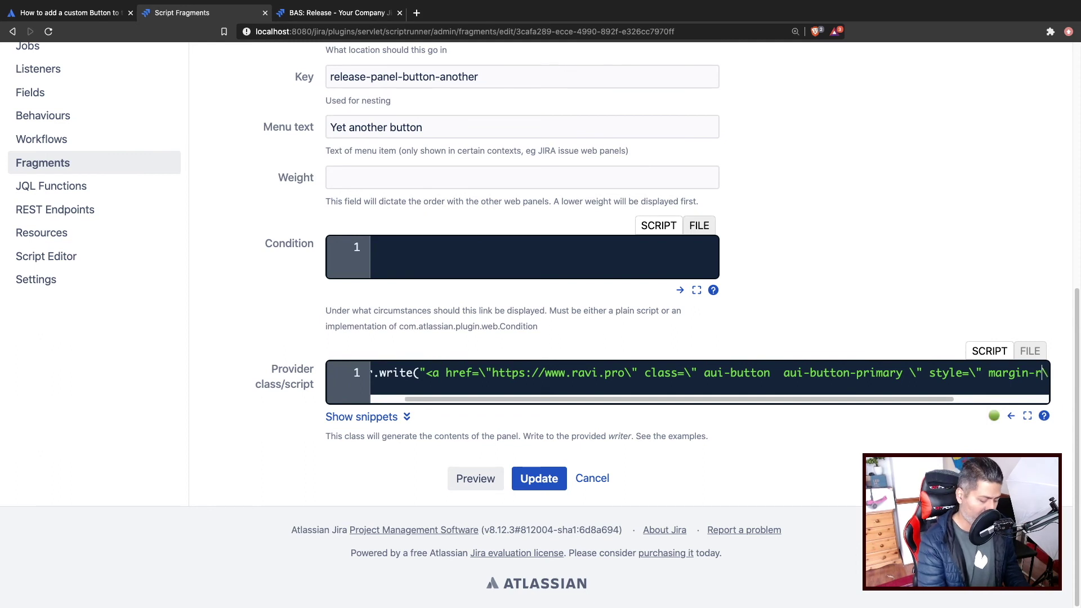
type(":")
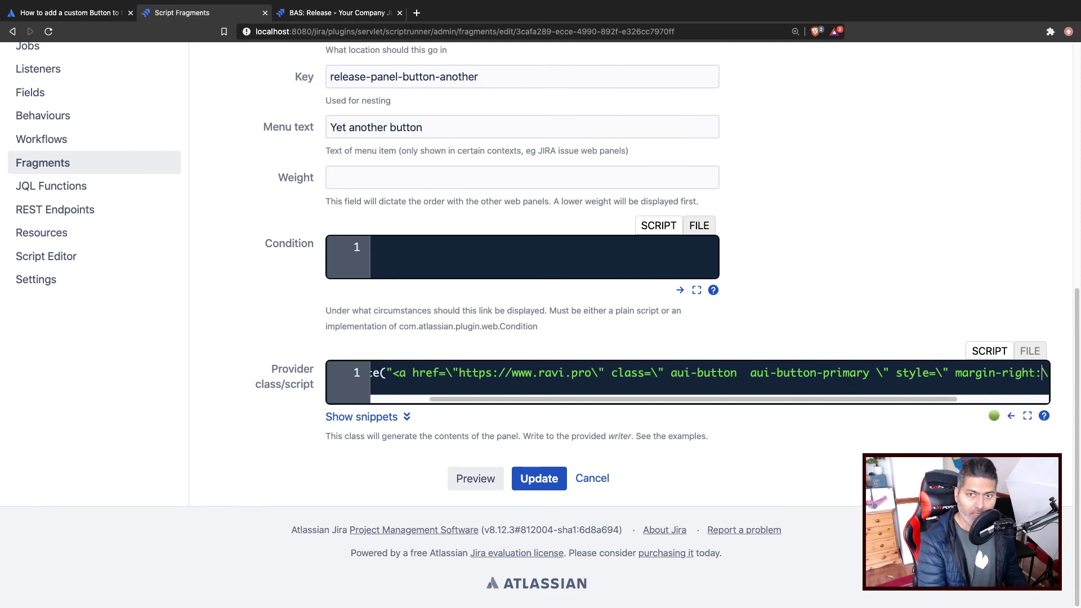
type(" 2px")
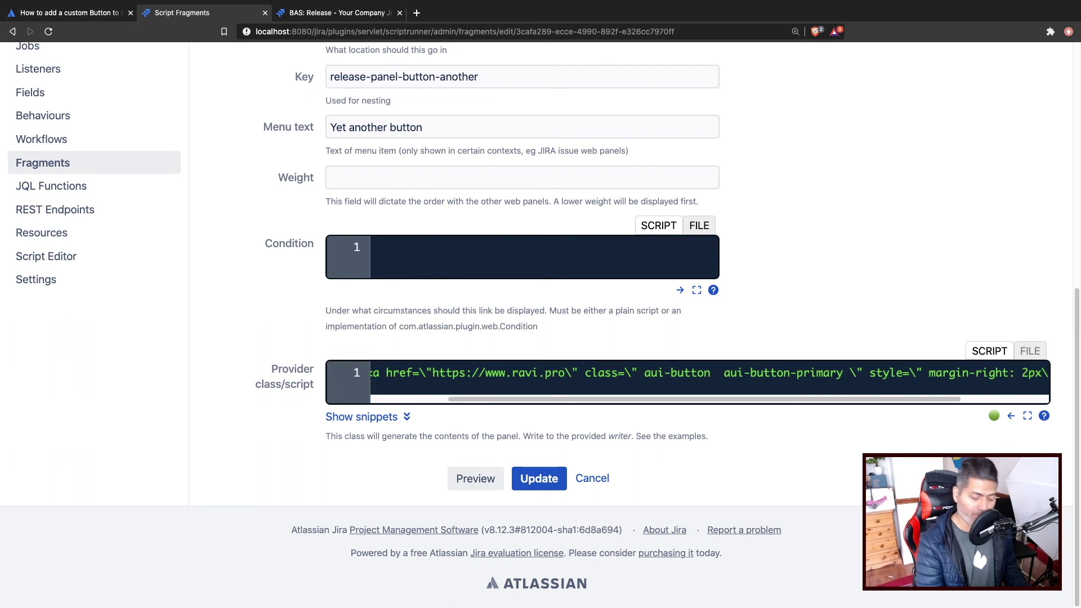
type(";")
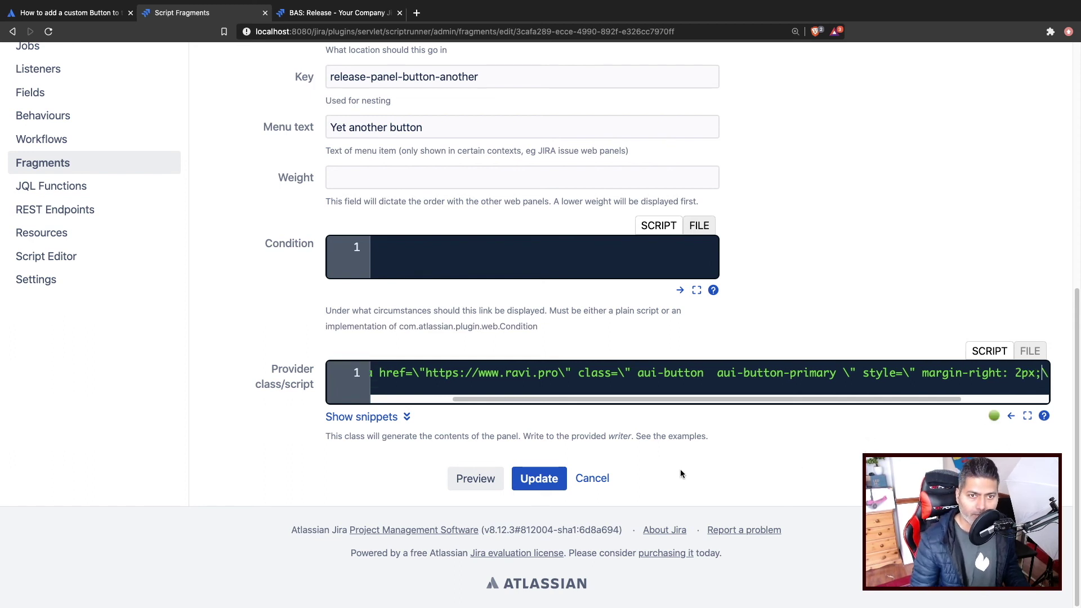
left_click(531, 480)
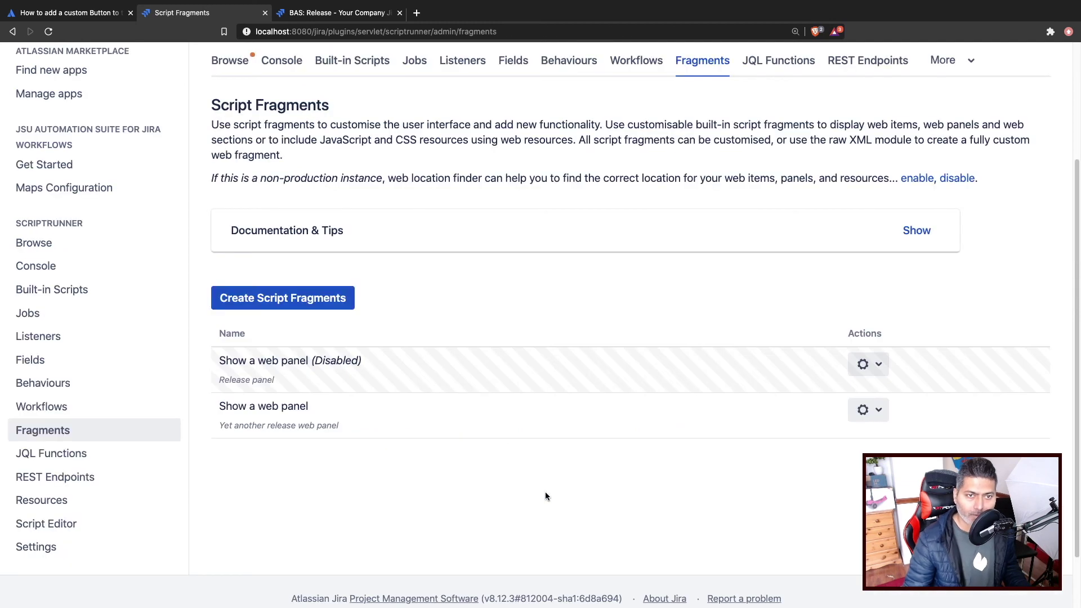
Reload the version page and test the Ravi.pro button's link, viewing the site's blog list and returning to its home page
left_click(337, 12)
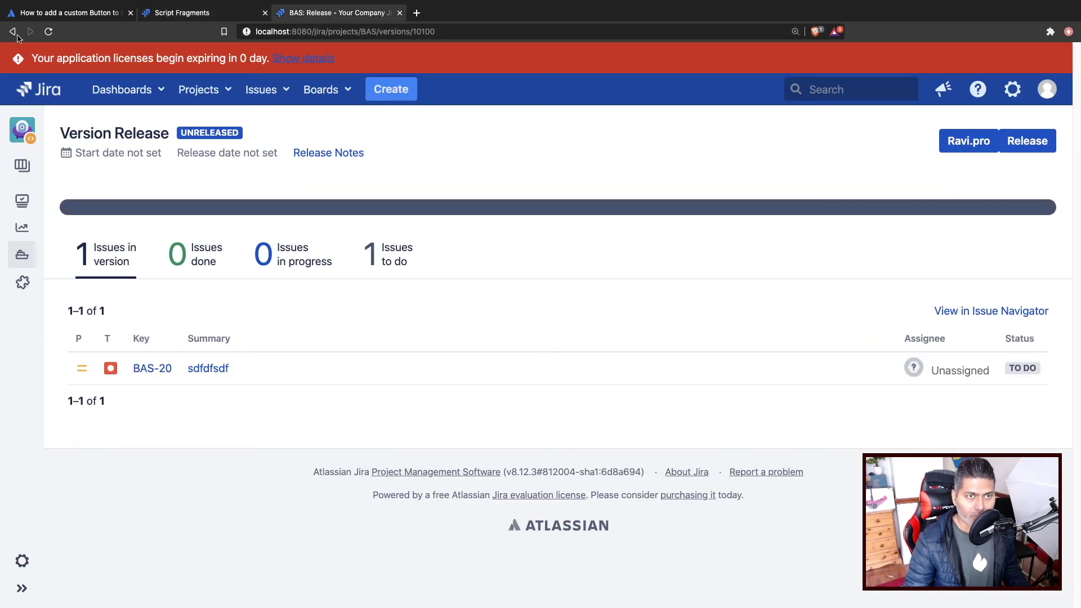
left_click(49, 32)
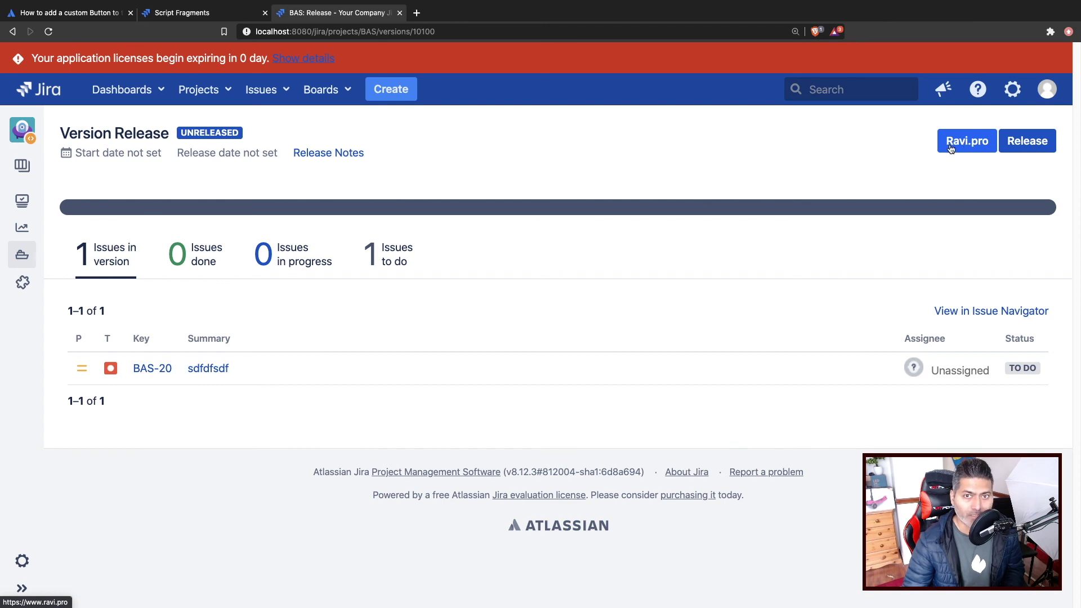
left_click(967, 144)
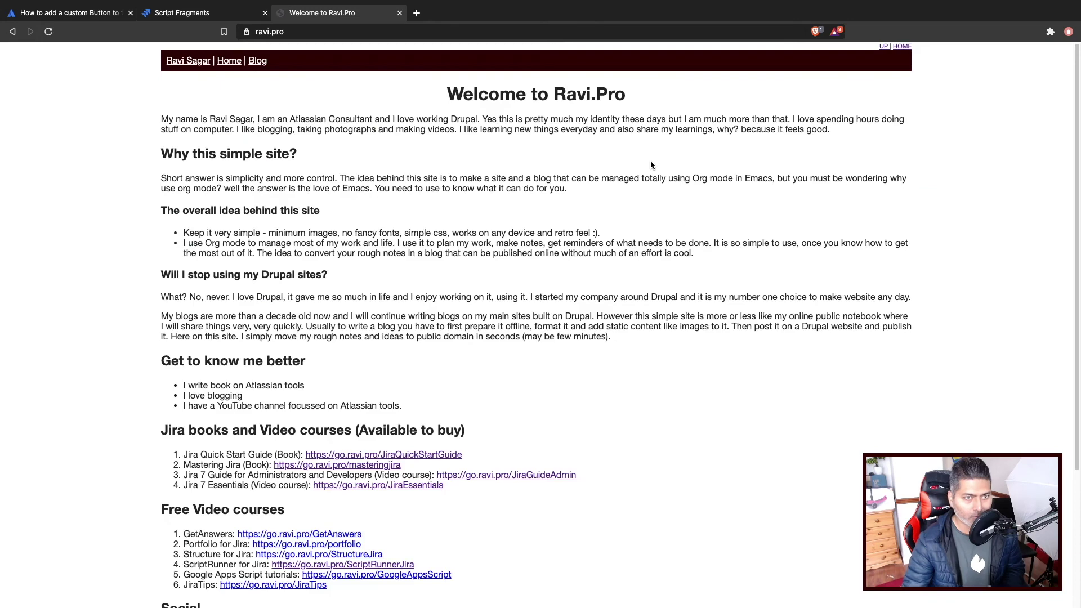
left_click(258, 61)
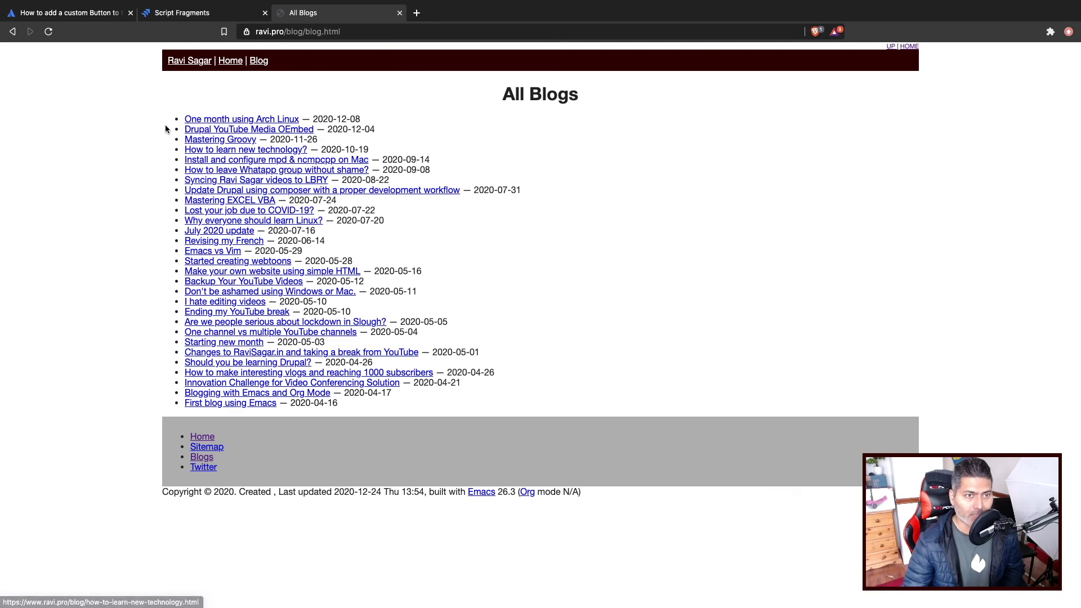
left_click(12, 31)
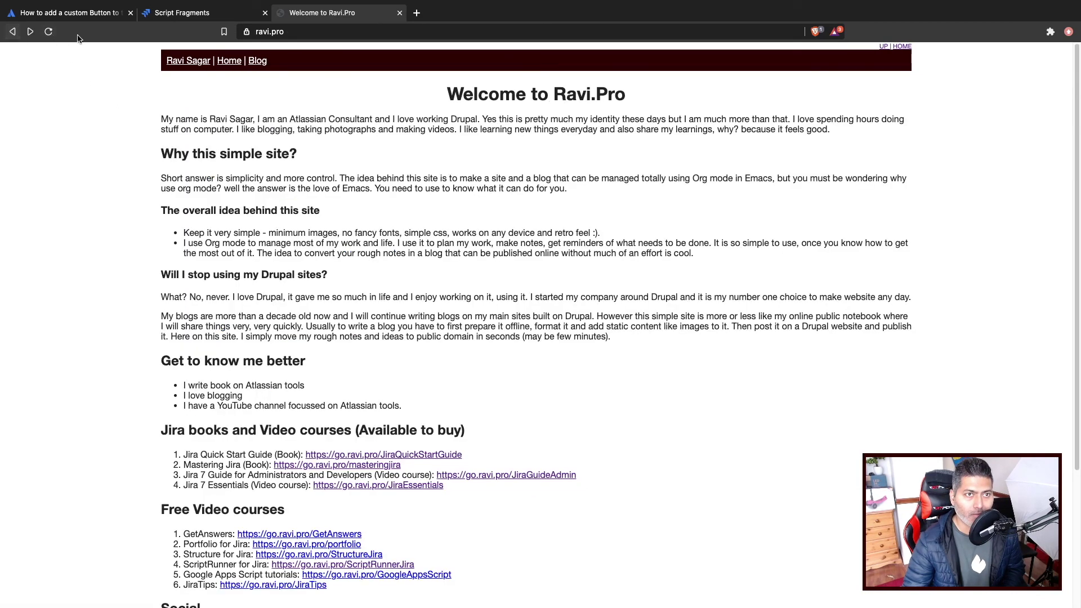
Return to the Script Fragments page and review the list of web panel fragments
left_click(183, 13)
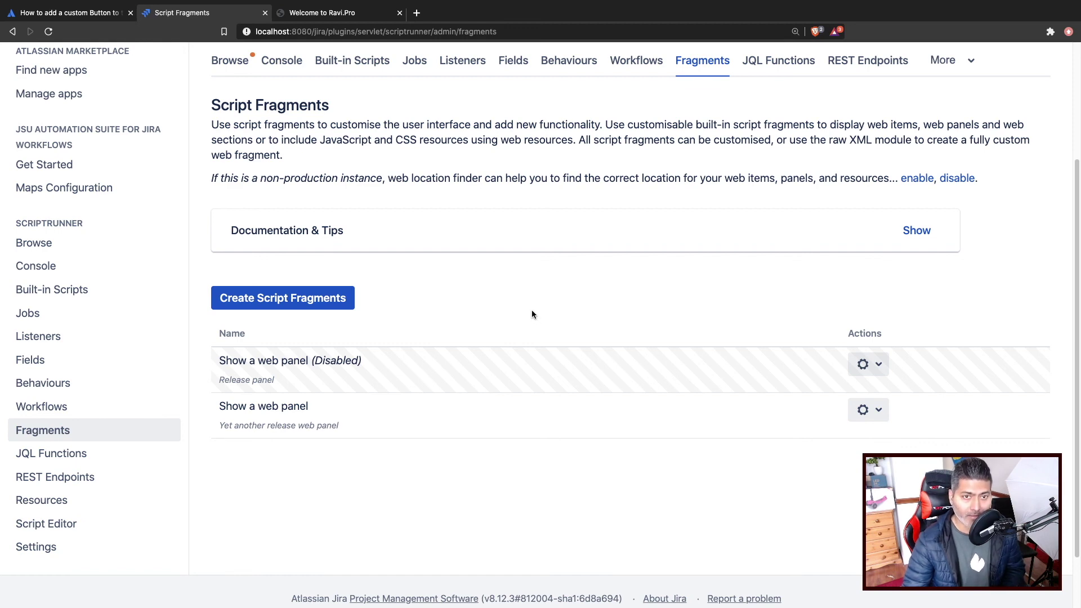
scroll(531, 315, "up", 3)
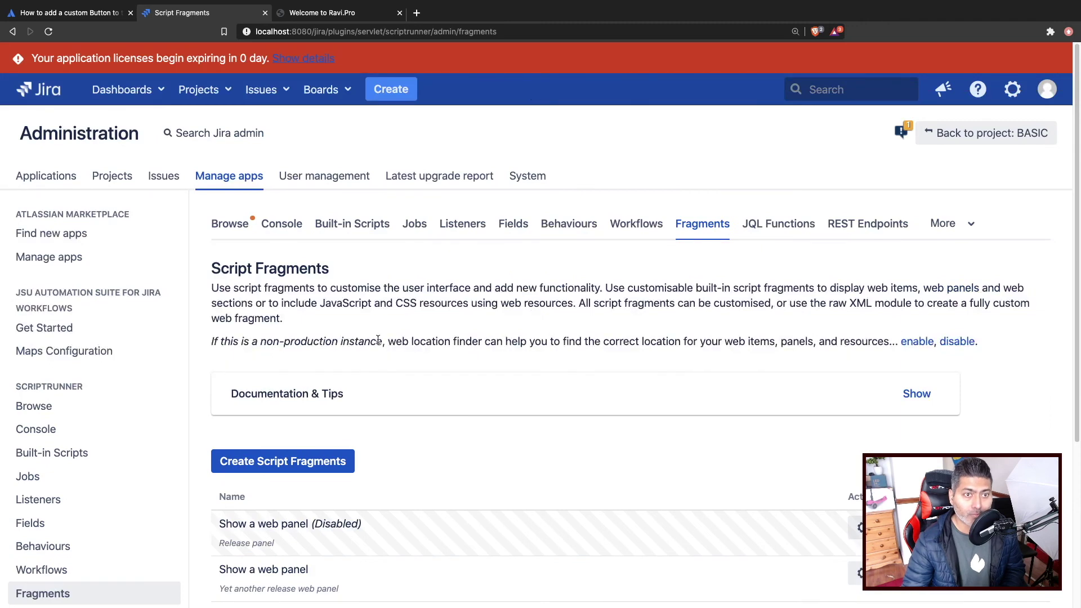
scroll(302, 421, "down", 4)
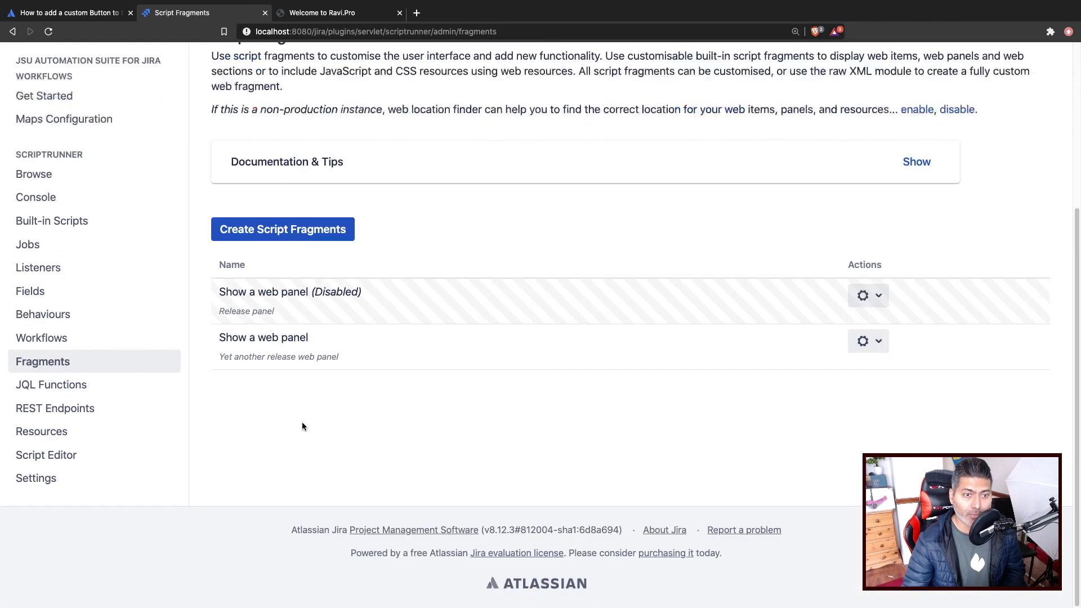